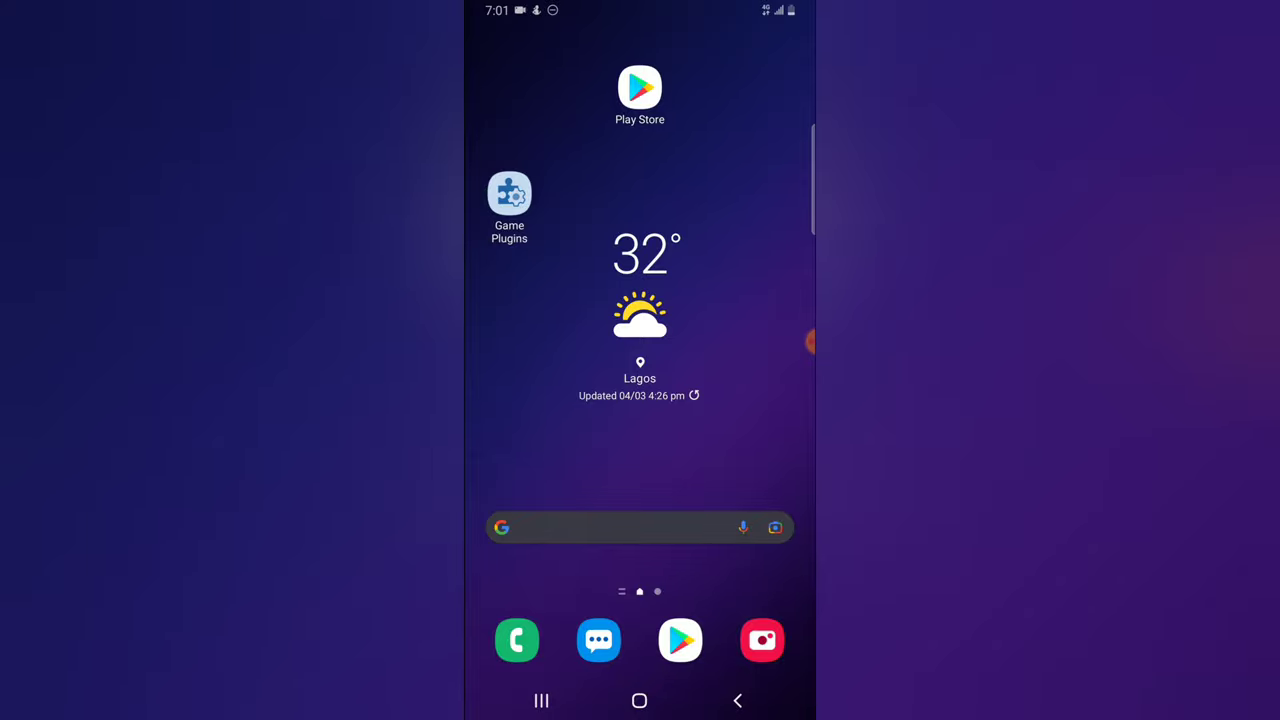
- Swipe up to reveal the Android app drawer with all installed apps
{"action": "left_click_drag", "start_coordinate": [640, 460], "coordinate": [640, 200]}
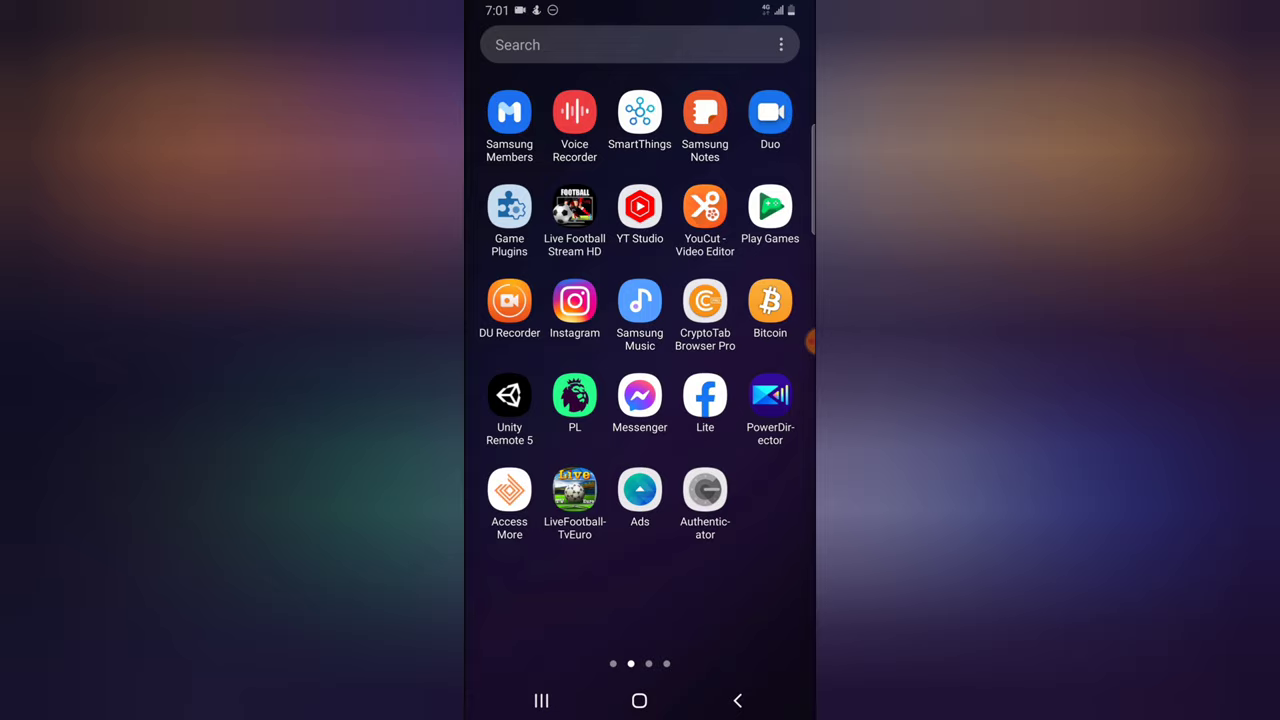
- Create a YouCut project from the 0:51 candy game video and keep it as a draft
{"action": "left_click", "coordinate": [705, 207]}
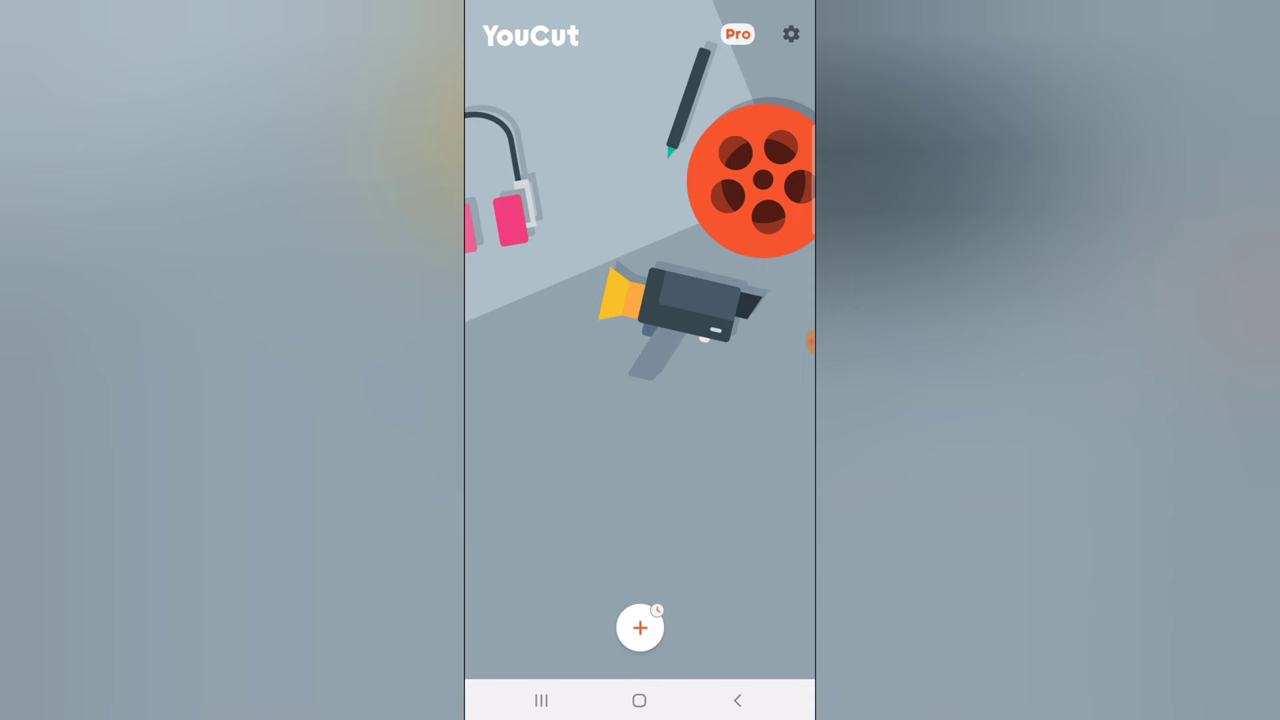
{"action": "left_click", "coordinate": [640, 627]}
{"action": "left_click", "coordinate": [639, 436]}
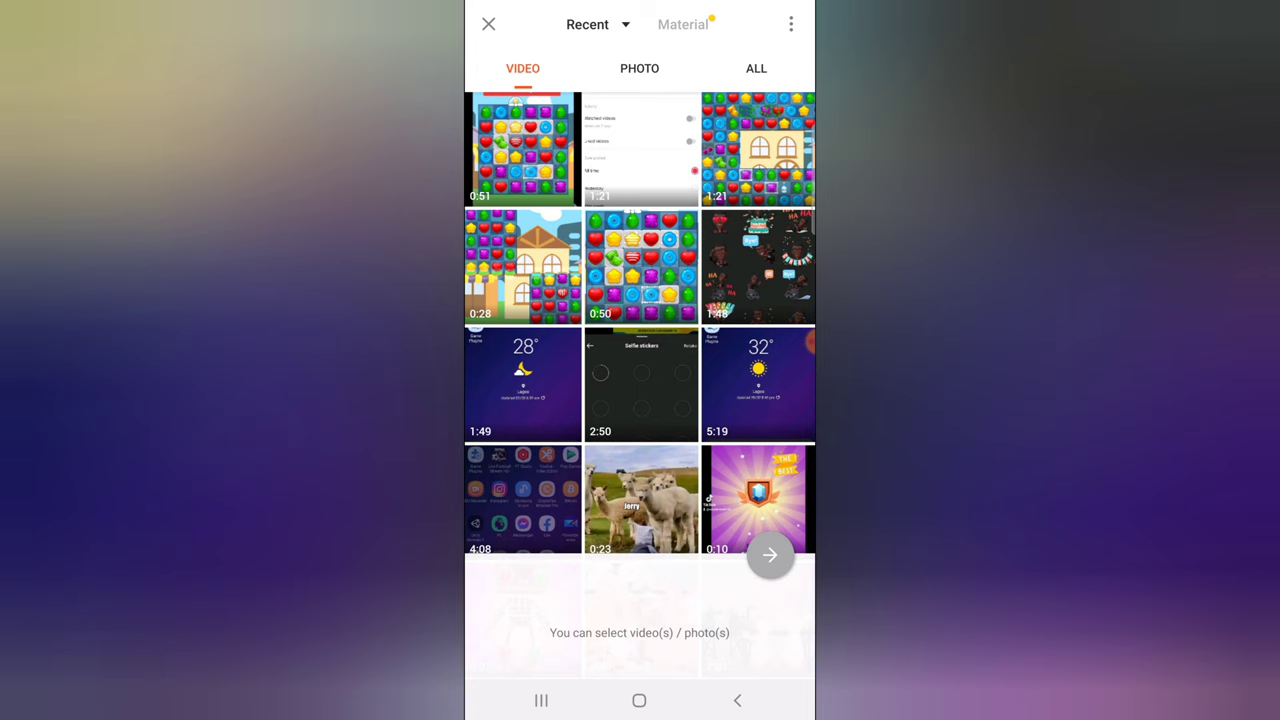
{"action": "left_click", "coordinate": [522, 148]}
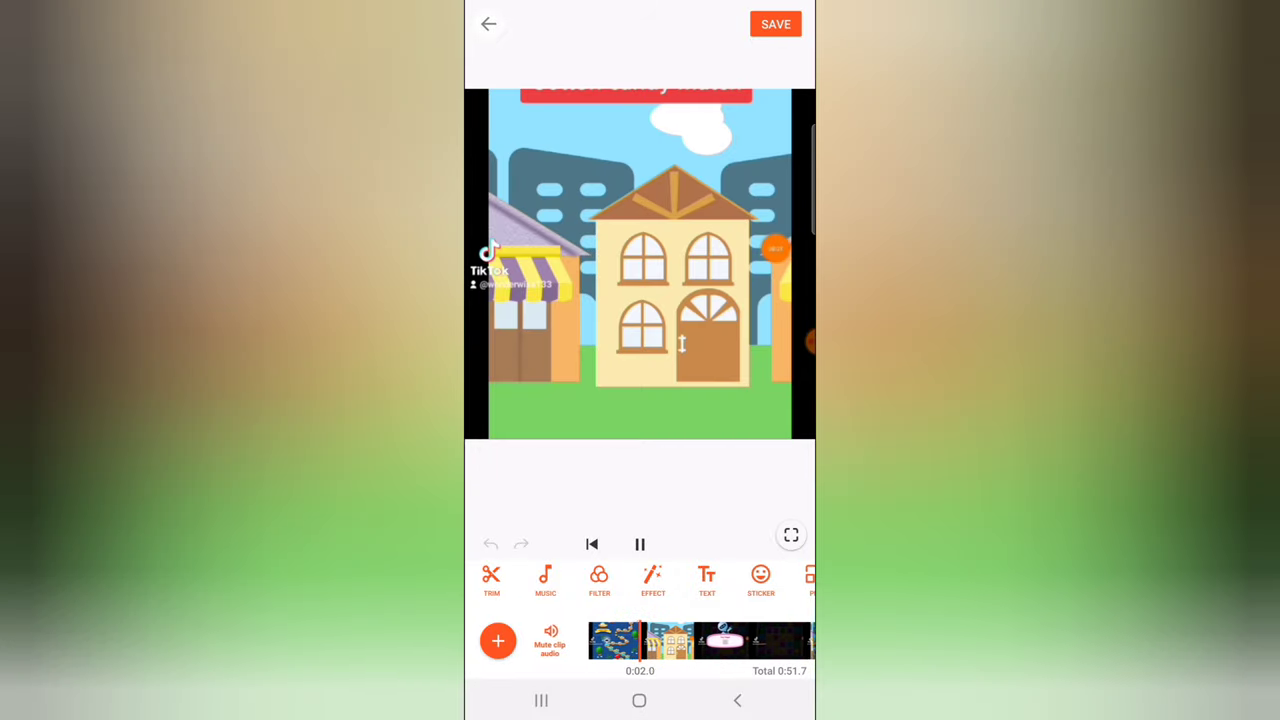
{"action": "left_click", "coordinate": [640, 543]}
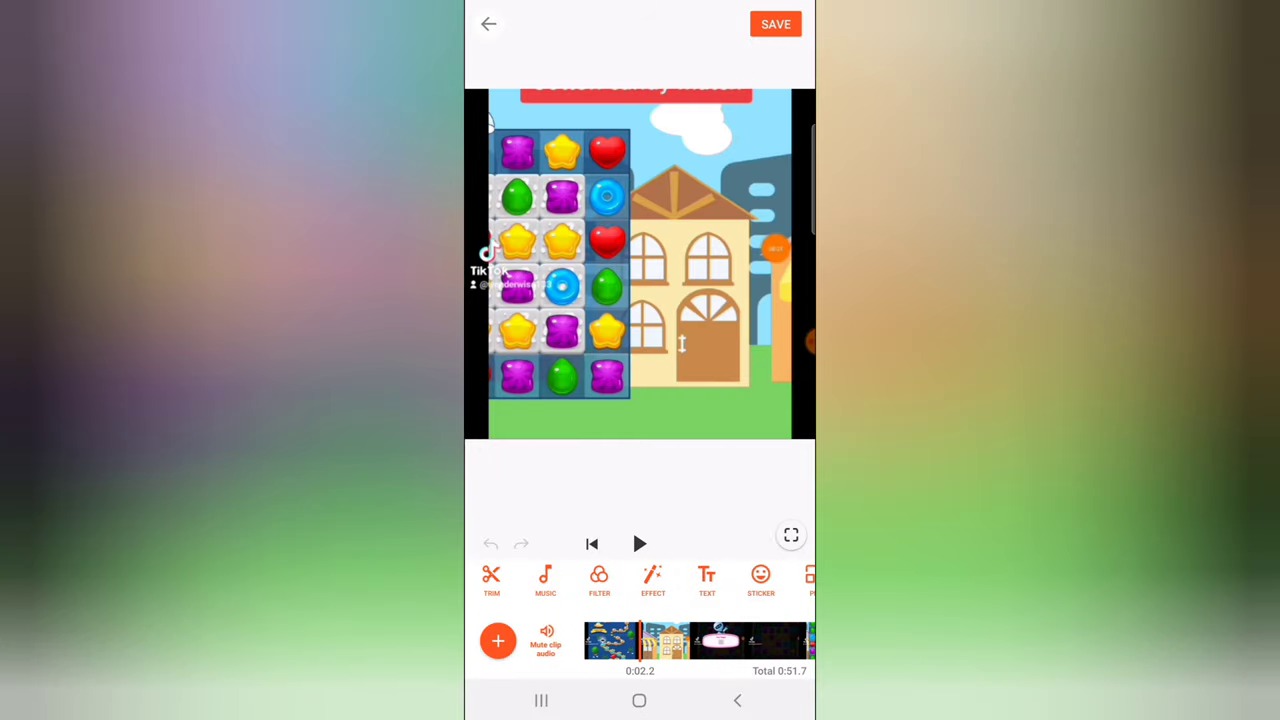
{"action": "left_click", "coordinate": [612, 640]}
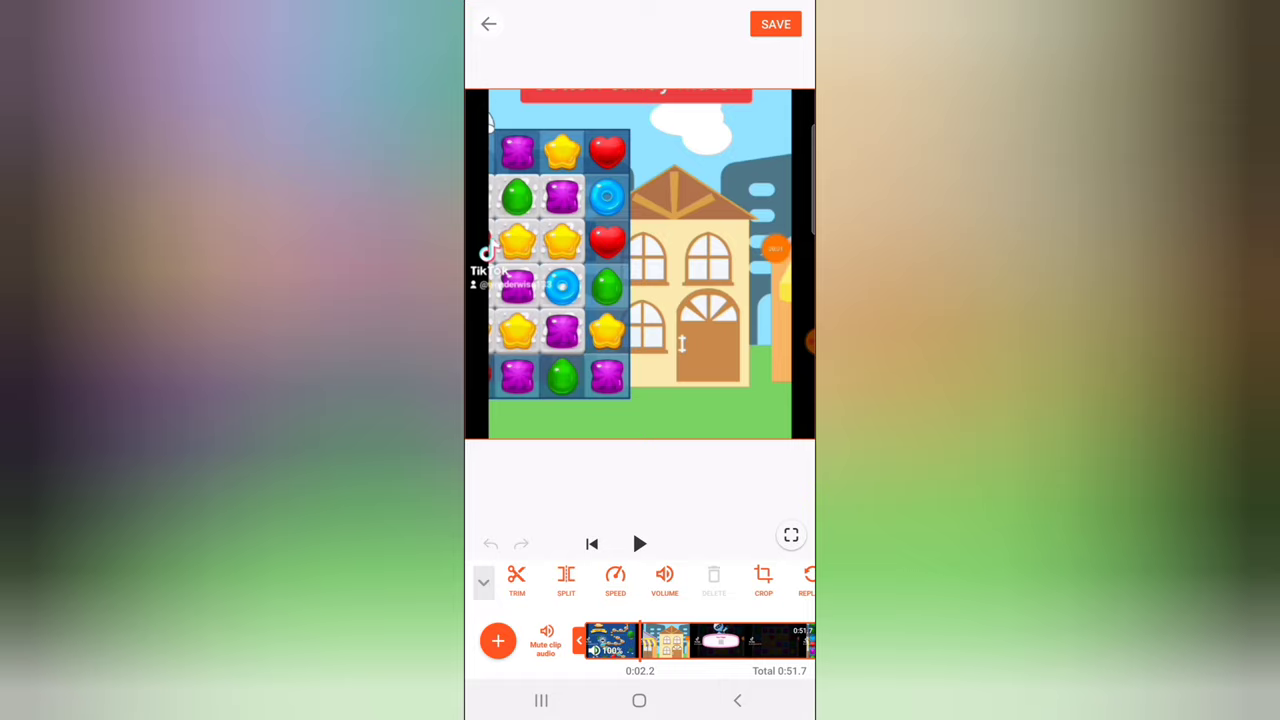
{"action": "left_click", "coordinate": [488, 24]}
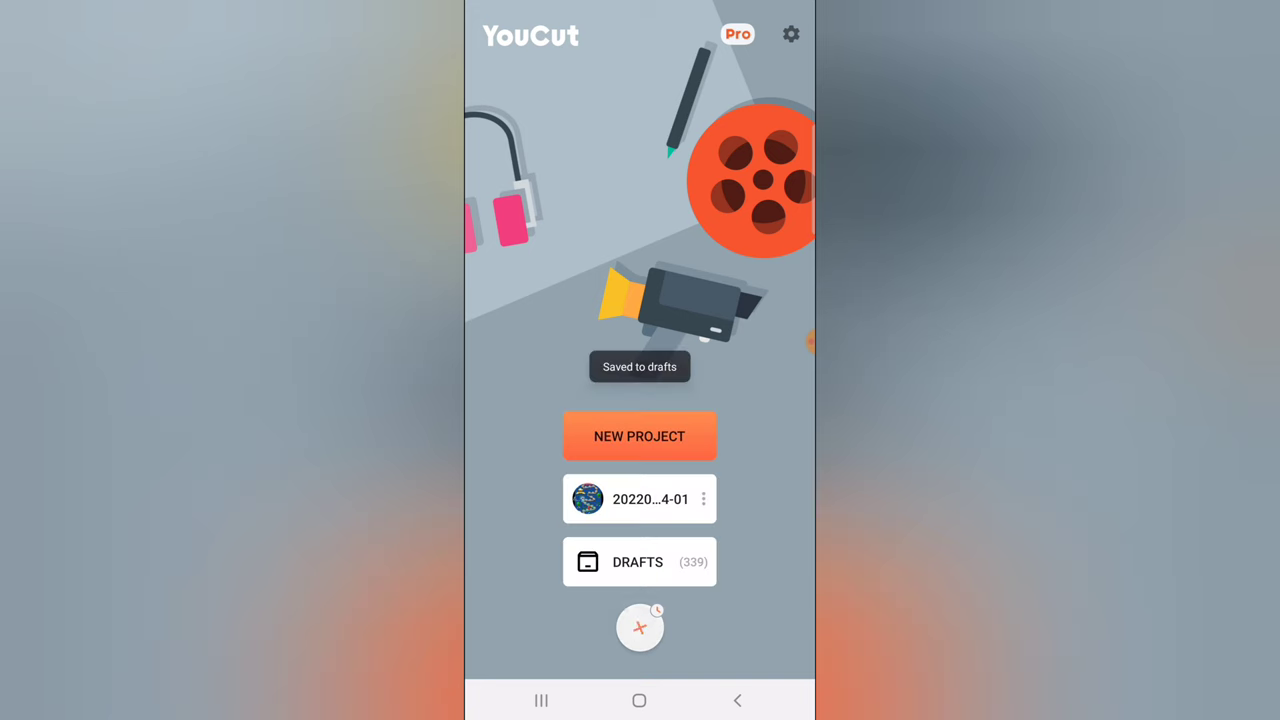
- Load the 1:21 screen recording into a new project and rewind the preview to 0:00
{"action": "left_click", "coordinate": [639, 436]}
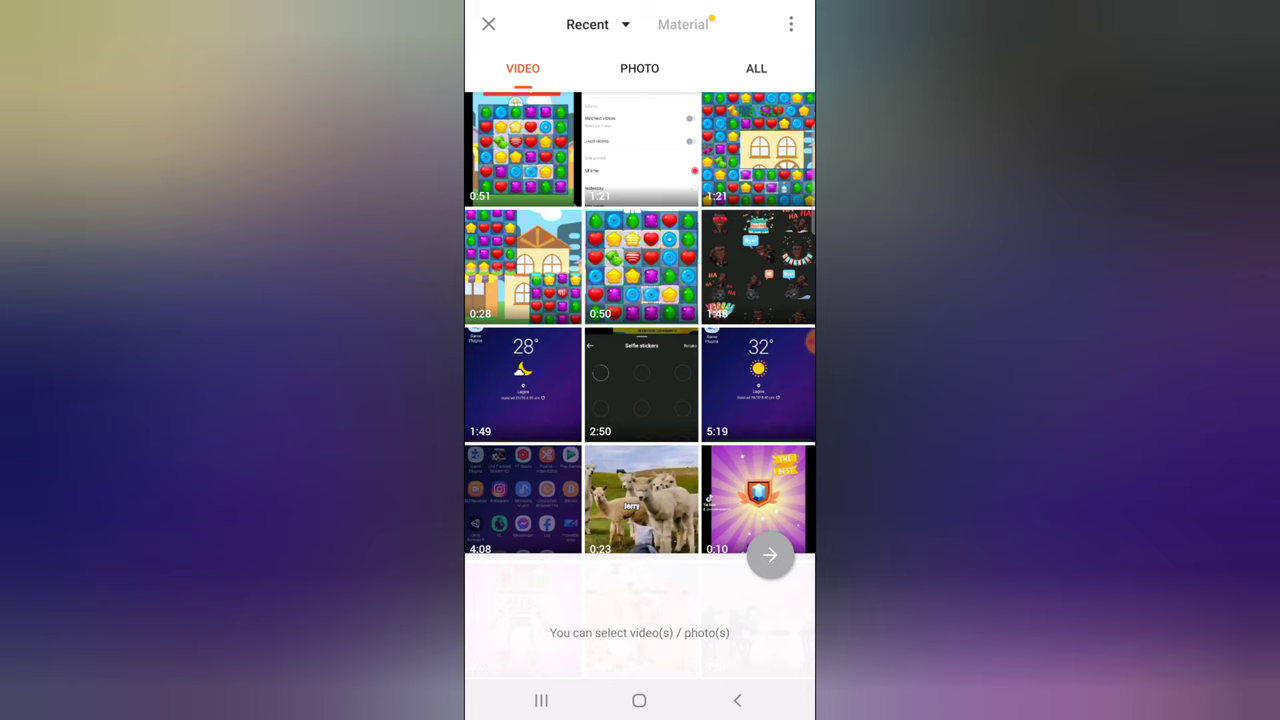
{"action": "left_click", "coordinate": [640, 148]}
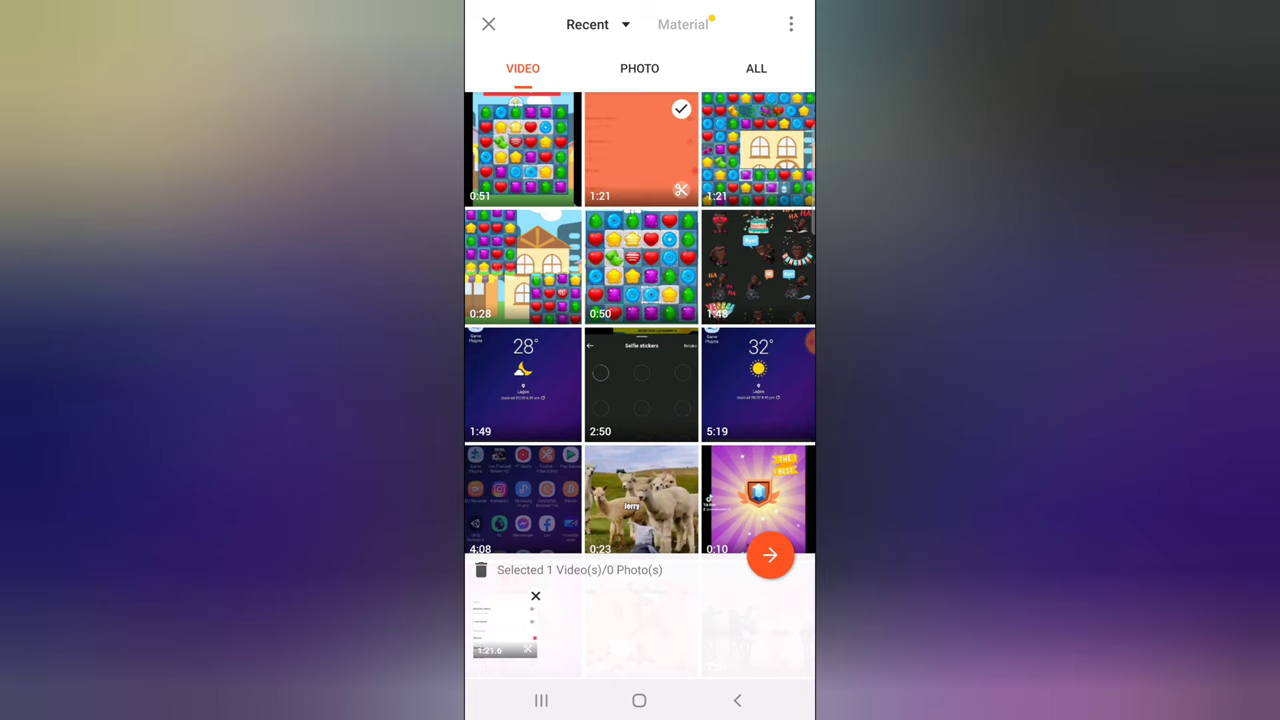
{"action": "left_click", "coordinate": [770, 555]}
{"action": "left_click", "coordinate": [640, 543]}
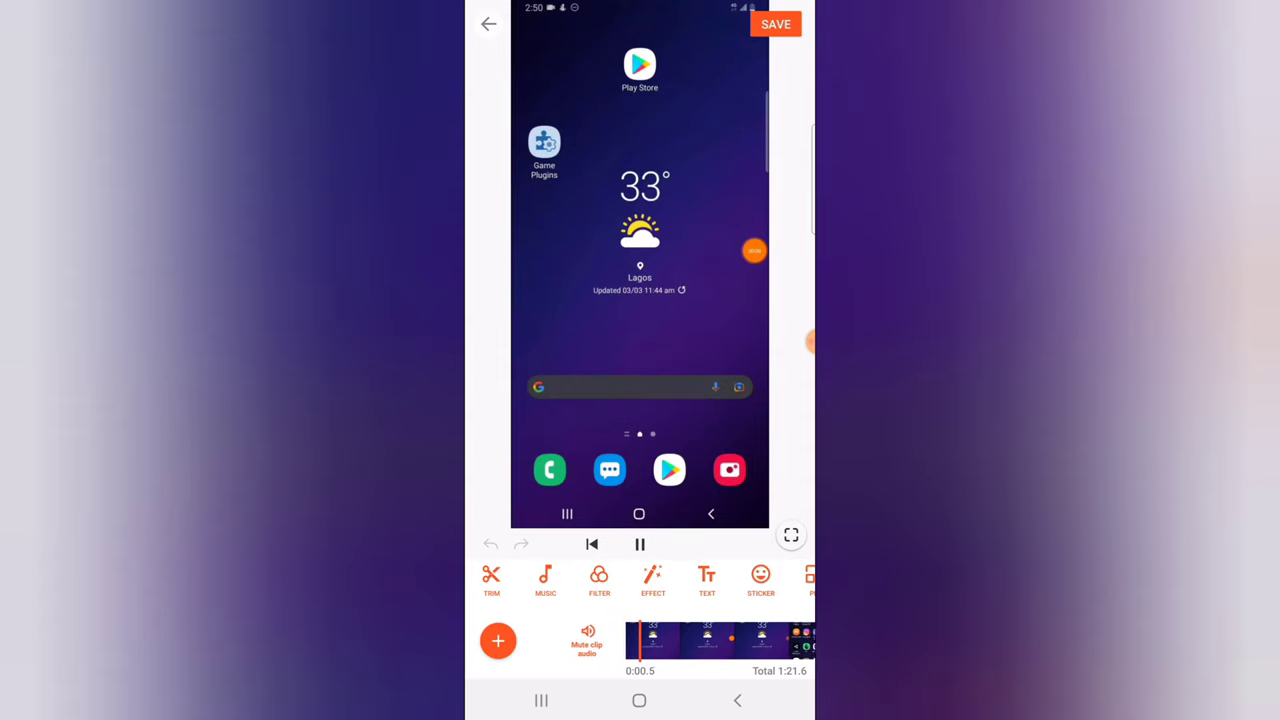
{"action": "left_click", "coordinate": [640, 543]}
{"action": "left_click", "coordinate": [592, 543]}
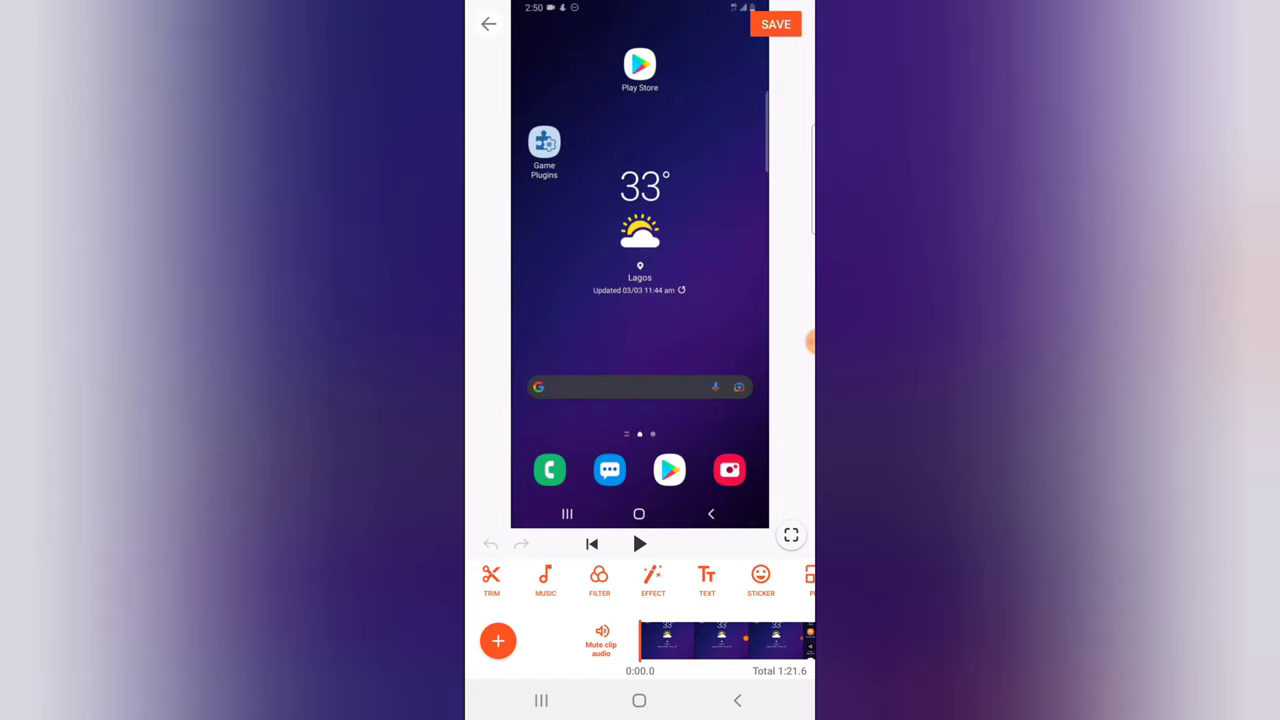
- Set the 1:21 clip's video volume from 100 to 0, then deselect it
{"action": "left_click", "coordinate": [720, 640]}
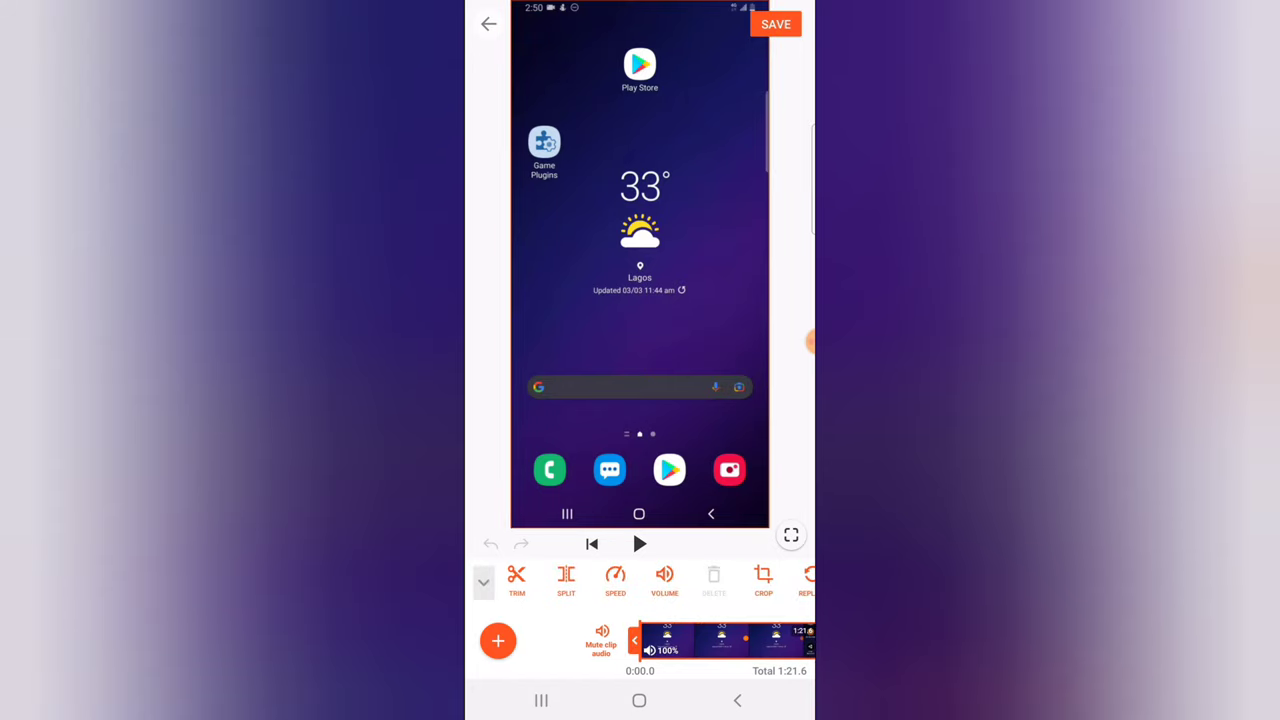
{"action": "left_click", "coordinate": [664, 580]}
{"action": "left_click_drag", "start_coordinate": [658, 641], "coordinate": [516, 641]}
{"action": "left_click", "coordinate": [791, 580]}
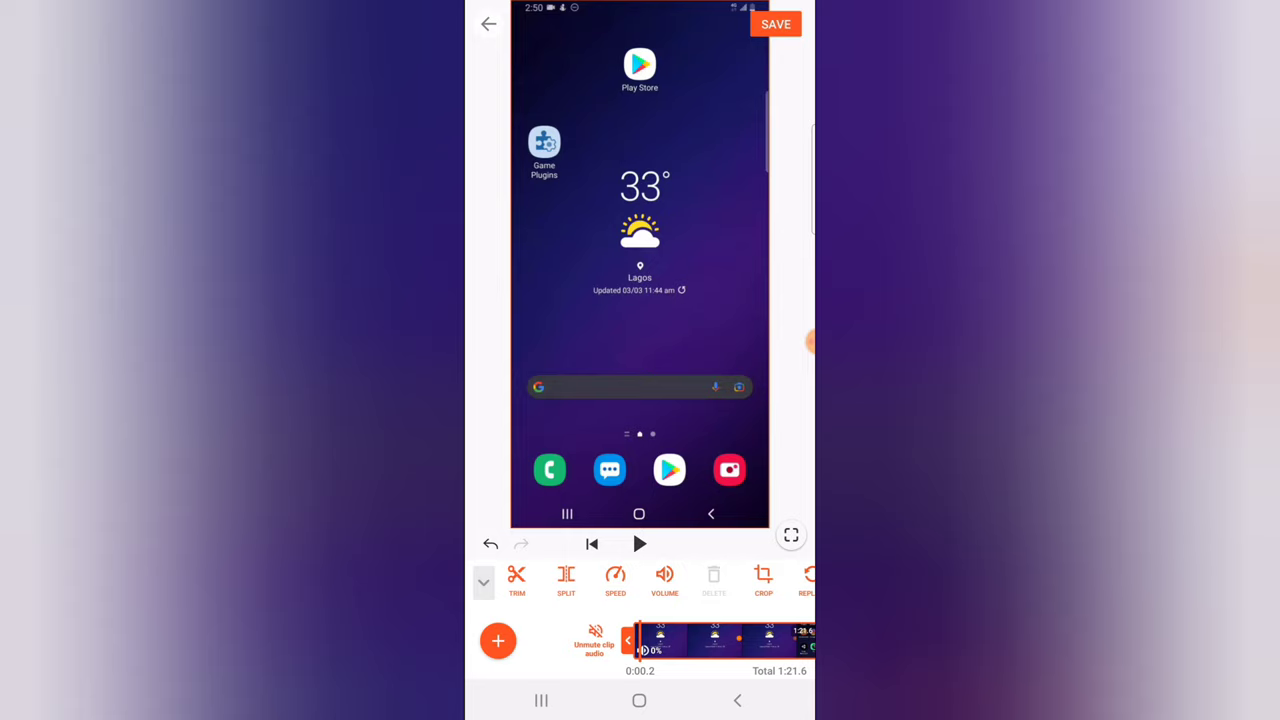
{"action": "left_click", "coordinate": [483, 582]}
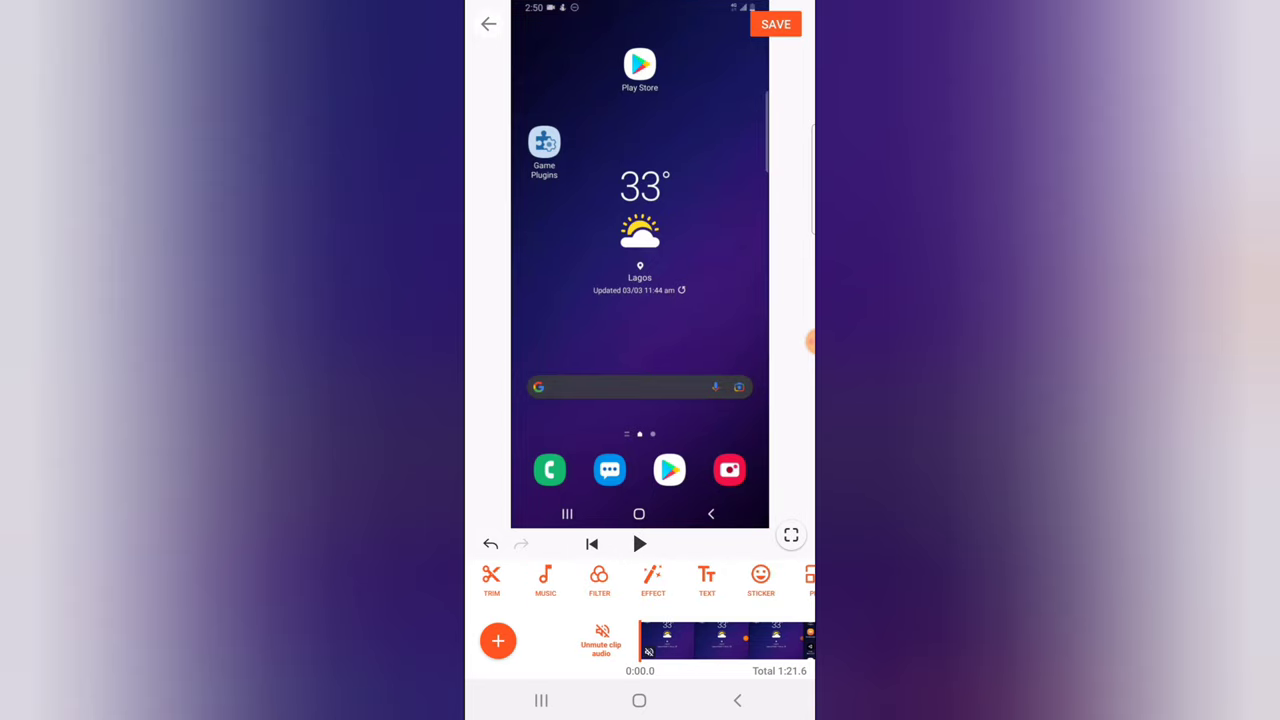
{"action": "left_click", "coordinate": [545, 580]}
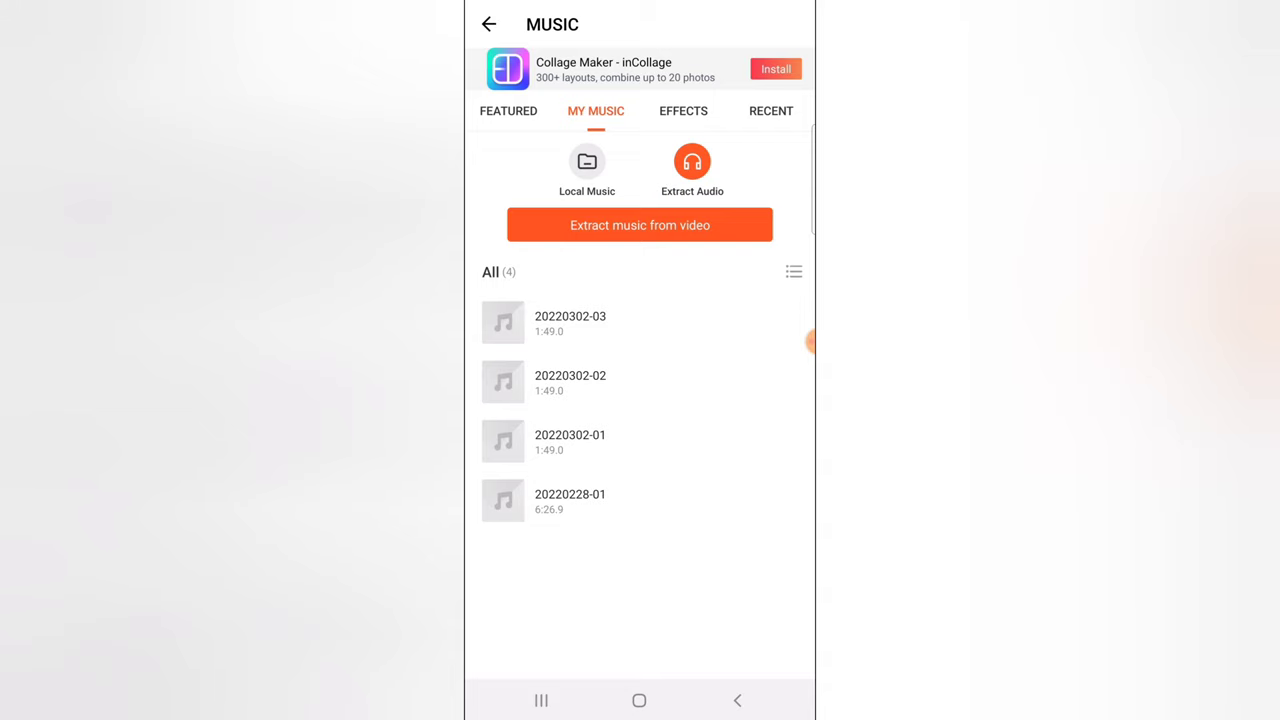
{"action": "left_click", "coordinate": [640, 225]}
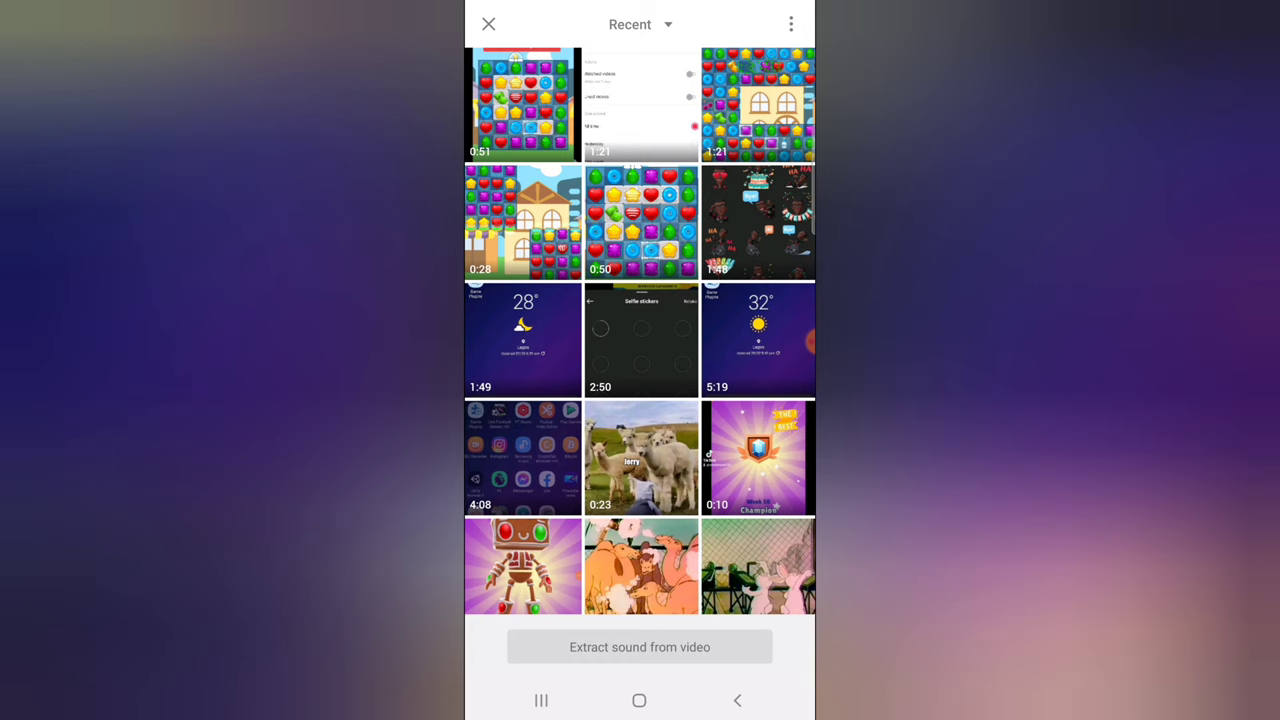
{"action": "left_click", "coordinate": [522, 104]}
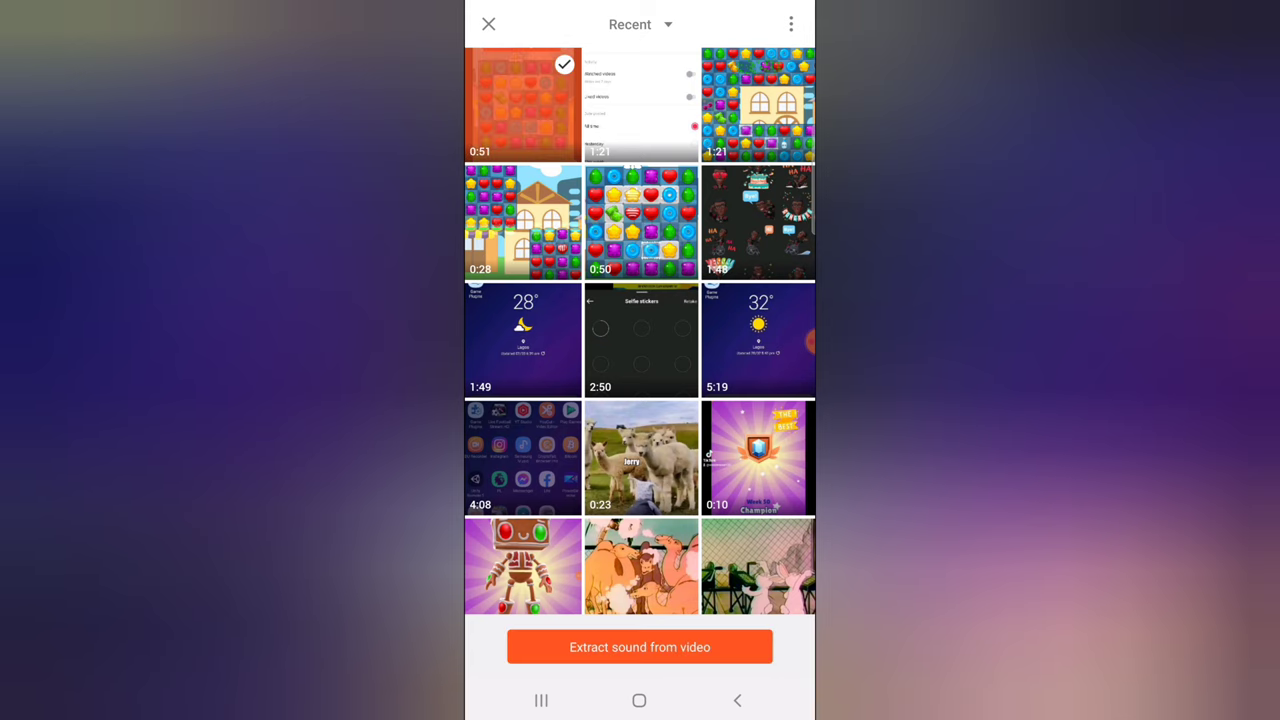
{"action": "left_click", "coordinate": [640, 647]}
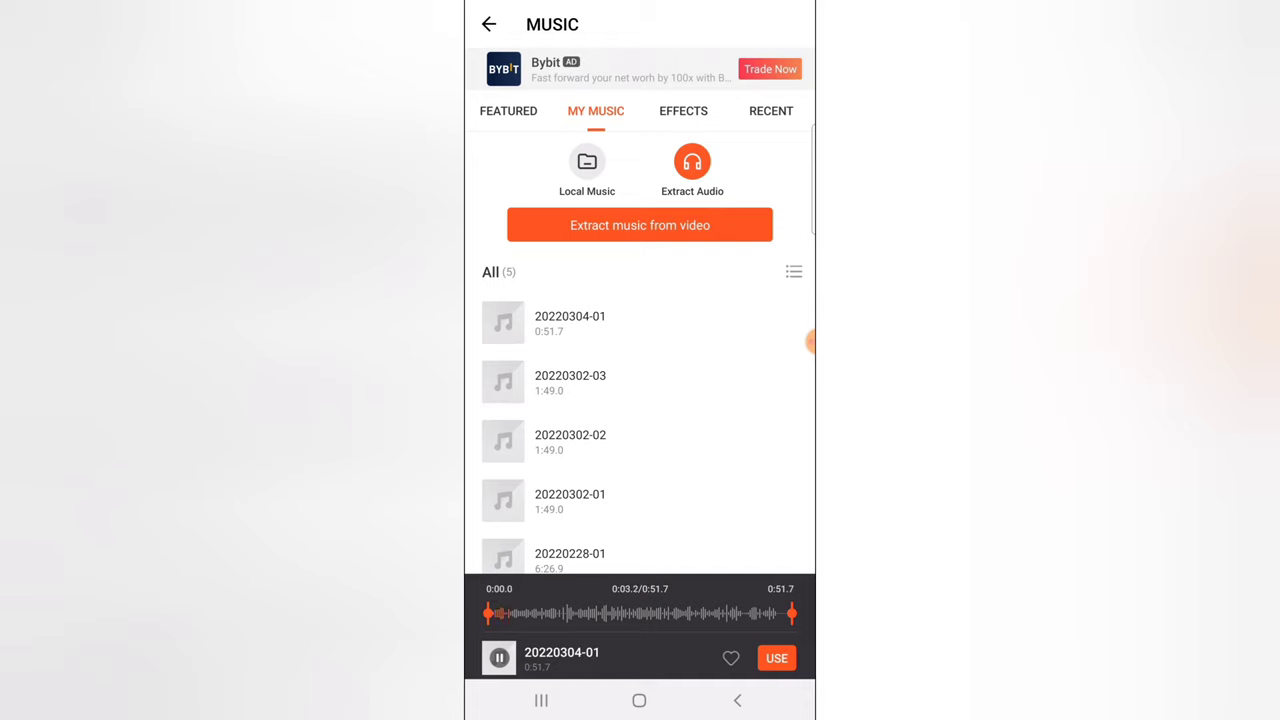
{"action": "key", "text": "XF86AudioLowerVolume"}
{"action": "key", "text": "XF86AudioLowerVolume"}
{"action": "key", "text": "XF86AudioLowerVolume"}
{"action": "key", "text": "XF86AudioLowerVolume"}
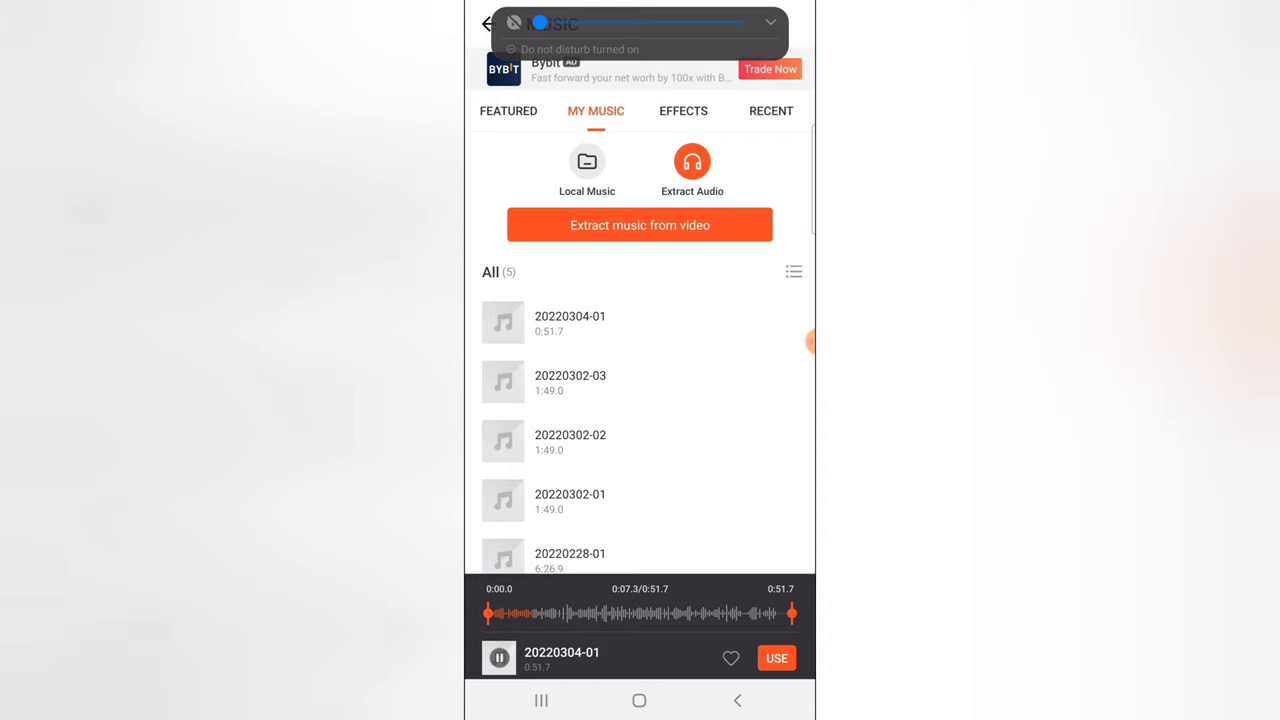
{"action": "left_click", "coordinate": [776, 658]}
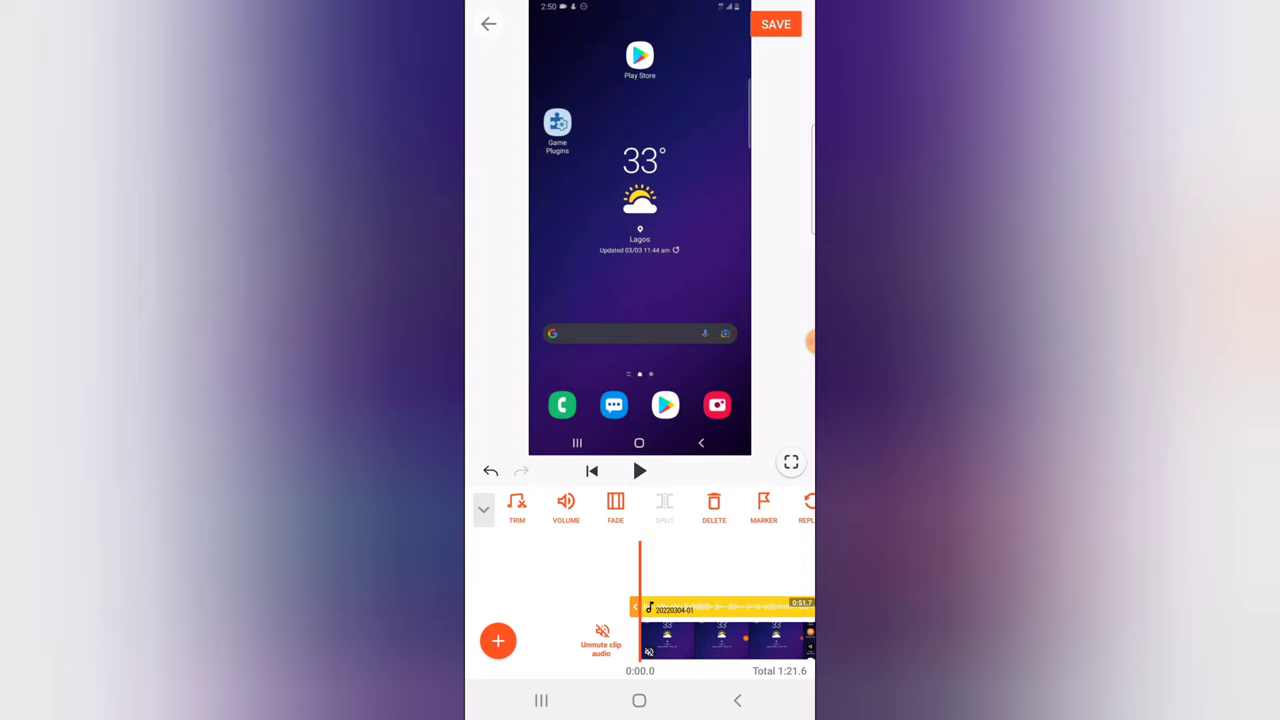
- Raise the phone volume and preview the project from the start
{"action": "key", "text": "XF86AudioRaiseVolume"}
{"action": "key", "text": "XF86AudioRaiseVolume"}
{"action": "key", "text": "XF86AudioRaiseVolume"}
{"action": "key", "text": "XF86AudioRaiseVolume"}
{"action": "key", "text": "XF86AudioRaiseVolume"}
{"action": "key", "text": "XF86AudioRaiseVolume"}
{"action": "key", "text": "XF86AudioRaiseVolume"}
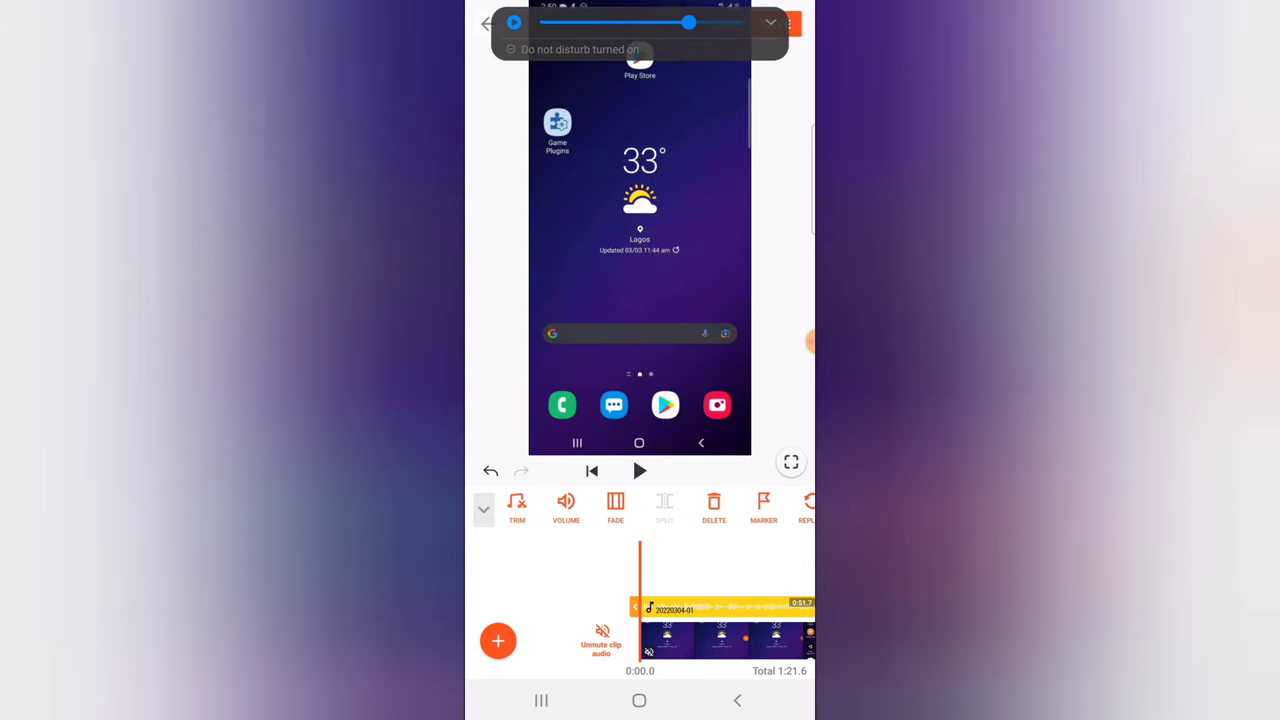
{"action": "key", "text": "XF86AudioRaiseVolume"}
{"action": "key", "text": "XF86AudioRaiseVolume"}
{"action": "key", "text": "XF86AudioRaiseVolume"}
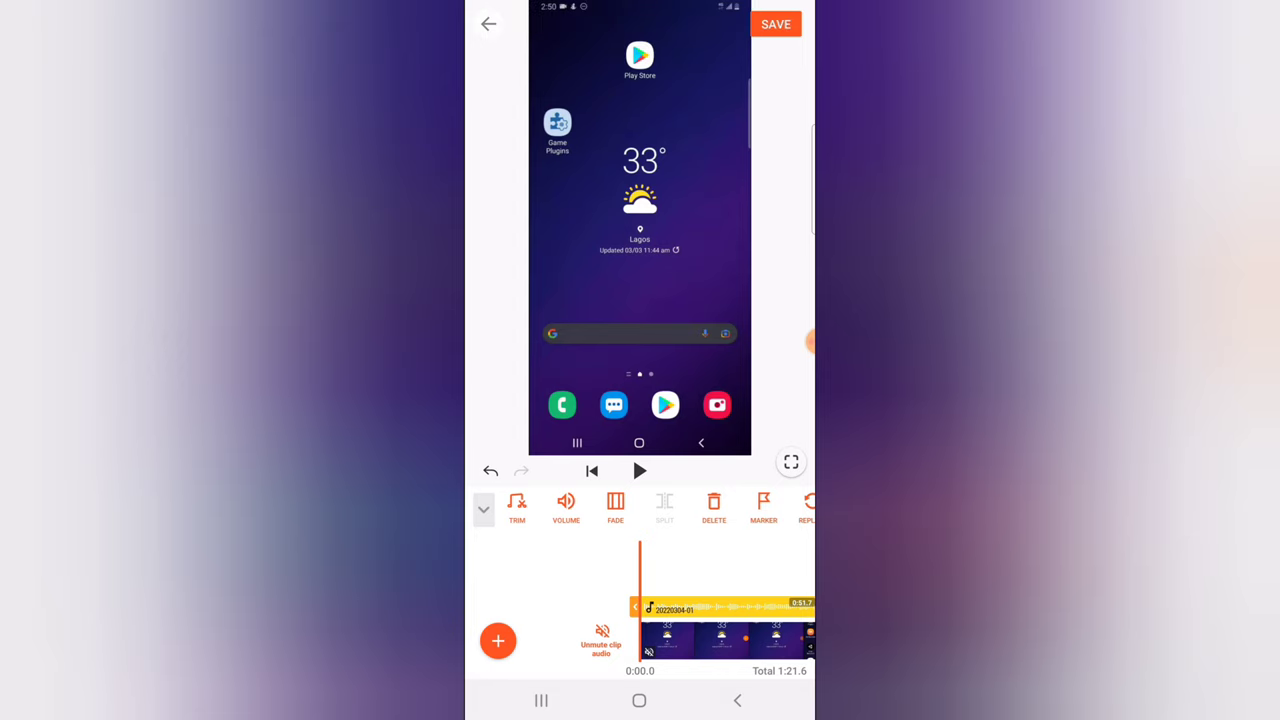
{"action": "left_click", "coordinate": [640, 470]}
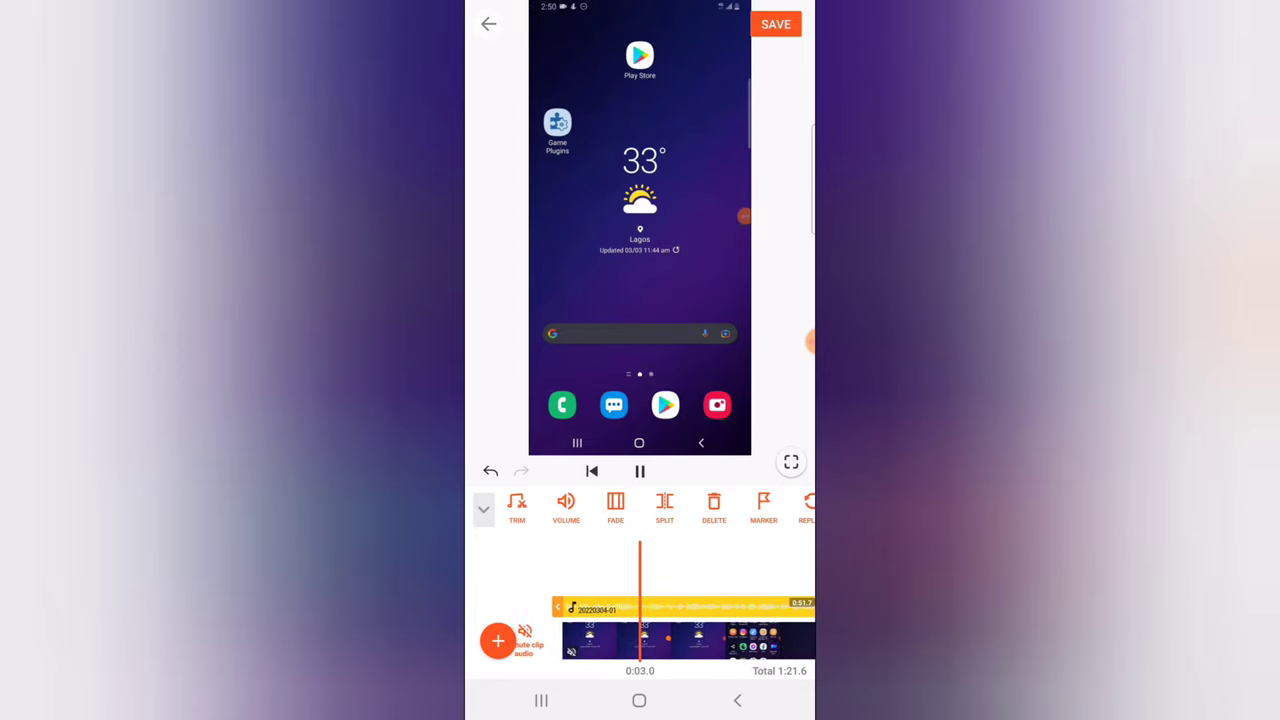
{"action": "left_click", "coordinate": [640, 470]}
- Play around the 0:48 mark to find the music's end and select the audio clip
{"action": "scroll", "coordinate": [640, 630], "scroll_direction": "right", "scroll_amount": 10}
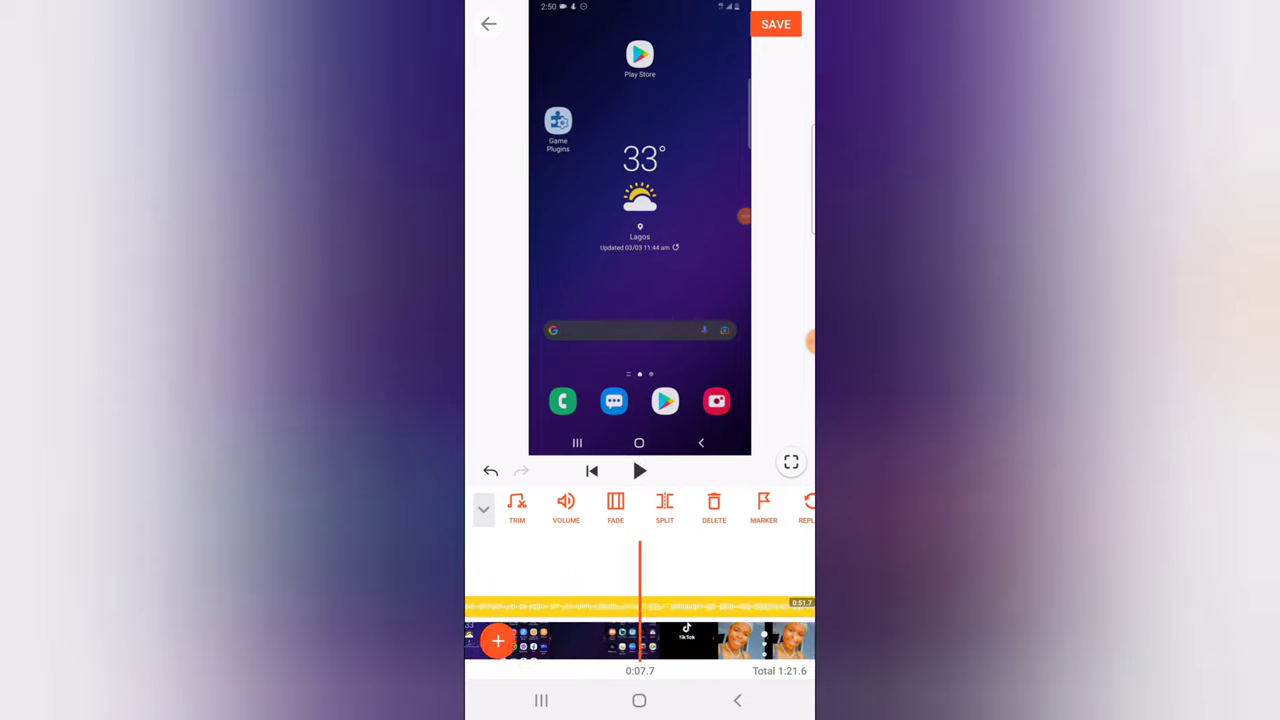
{"action": "scroll", "coordinate": [640, 630], "scroll_direction": "right", "scroll_amount": 3}
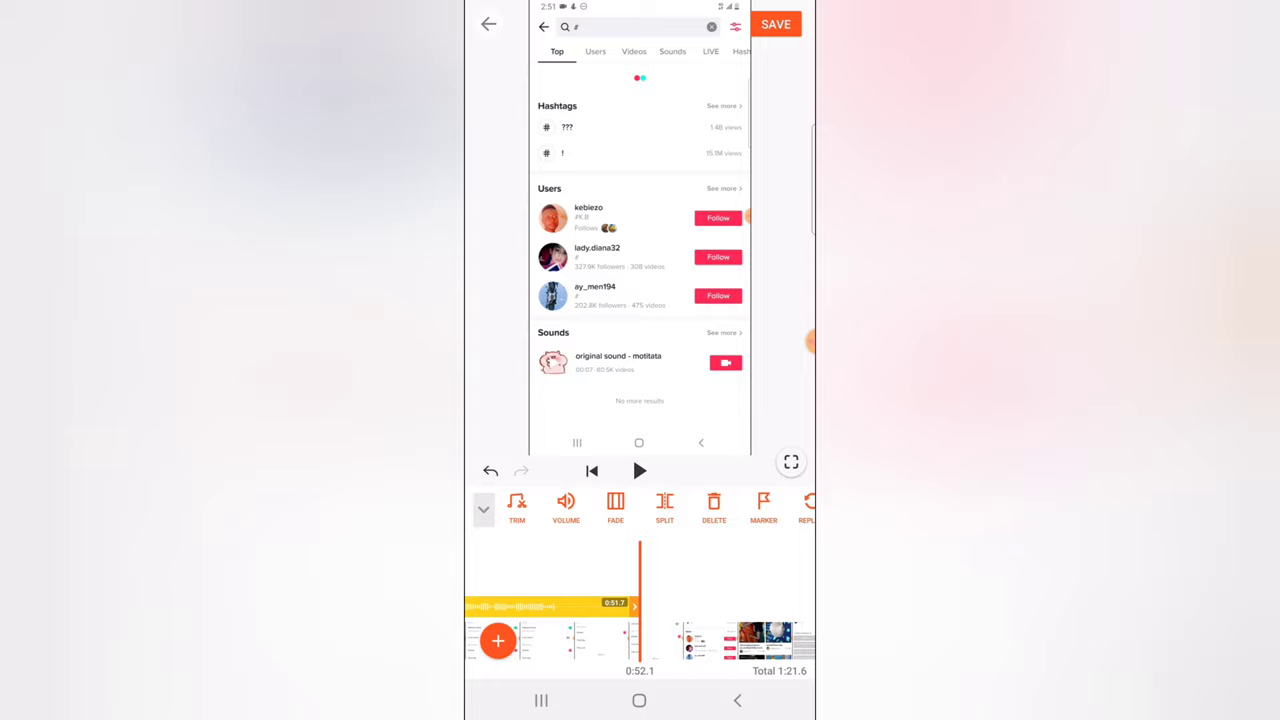
{"action": "scroll", "coordinate": [640, 630], "scroll_direction": "left", "scroll_amount": 2}
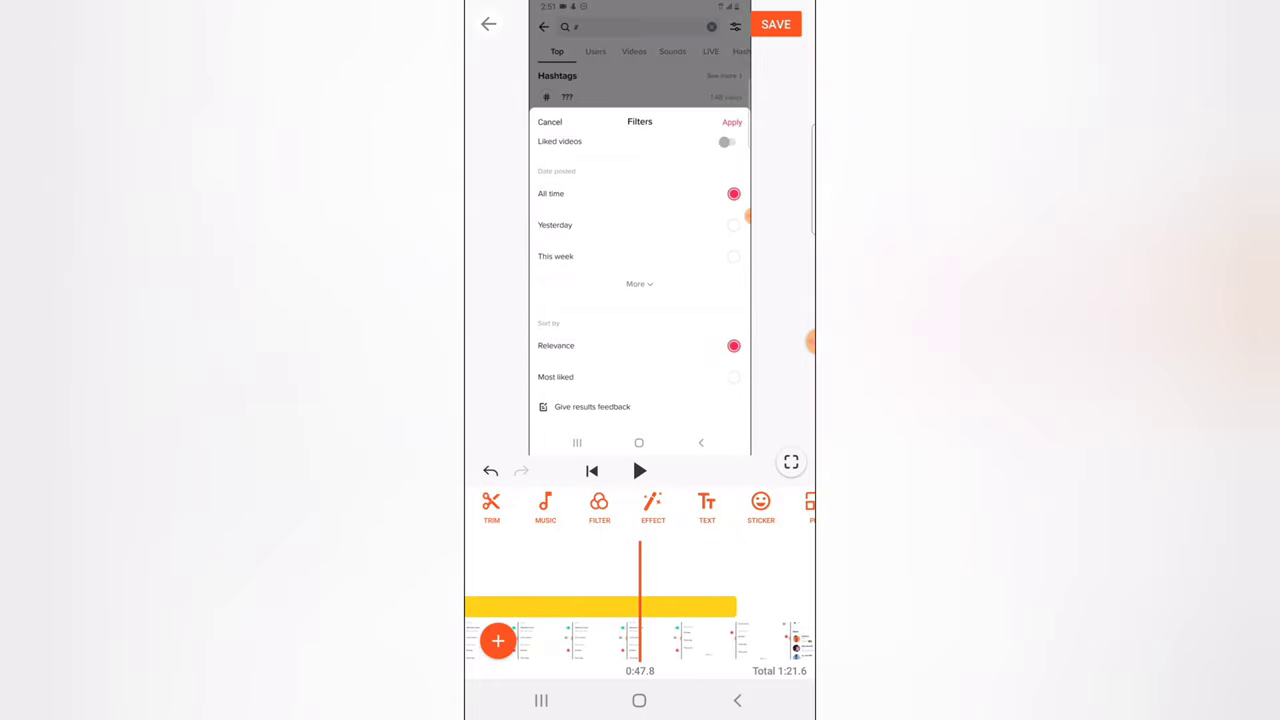
{"action": "left_click", "coordinate": [639, 470]}
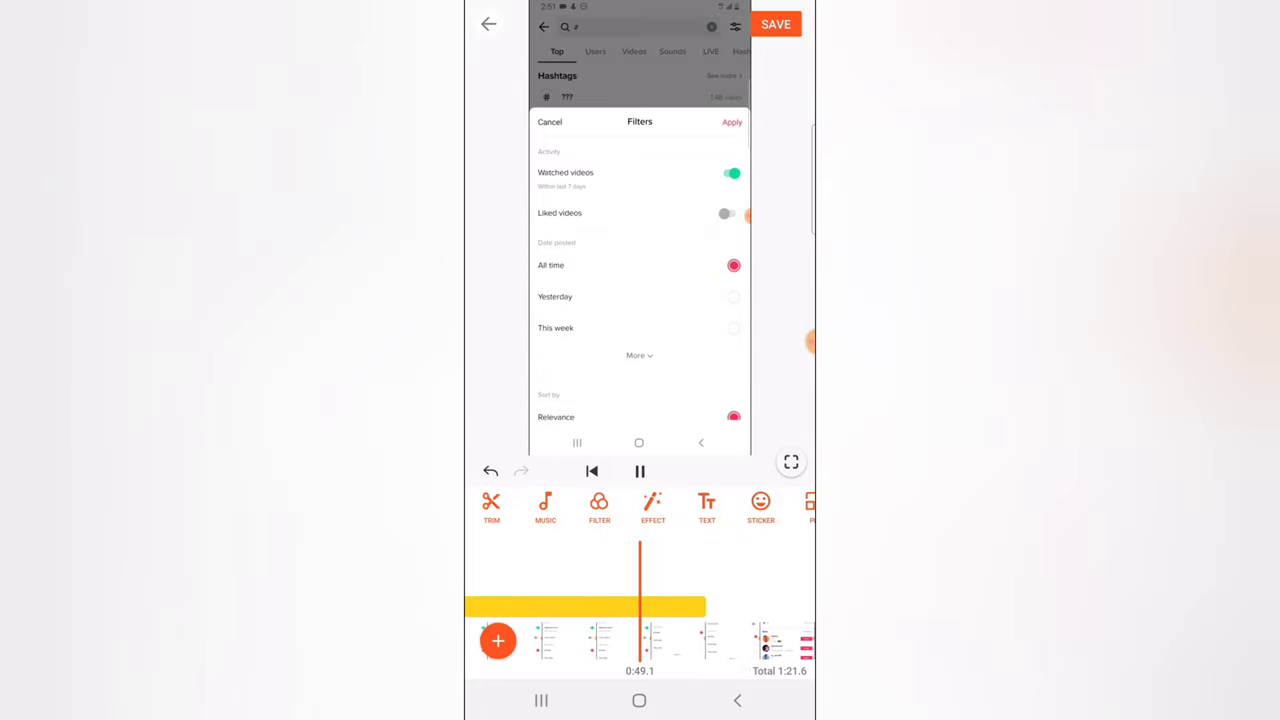
{"action": "left_click", "coordinate": [639, 470]}
{"action": "left_click", "coordinate": [590, 606]}
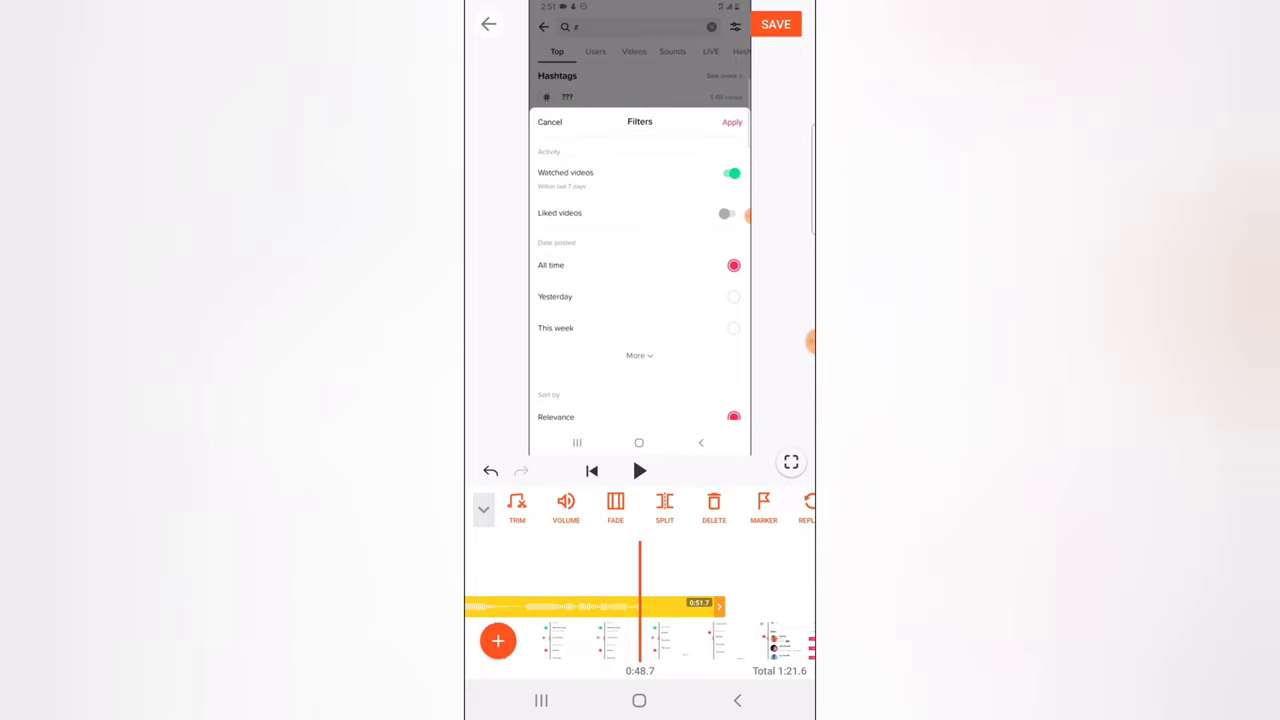
- Split the audio at about 0:48.8 and delete the part after the cut
{"action": "left_click_drag", "start_coordinate": [600, 620], "coordinate": [630, 620]}
{"action": "left_click", "coordinate": [664, 505]}
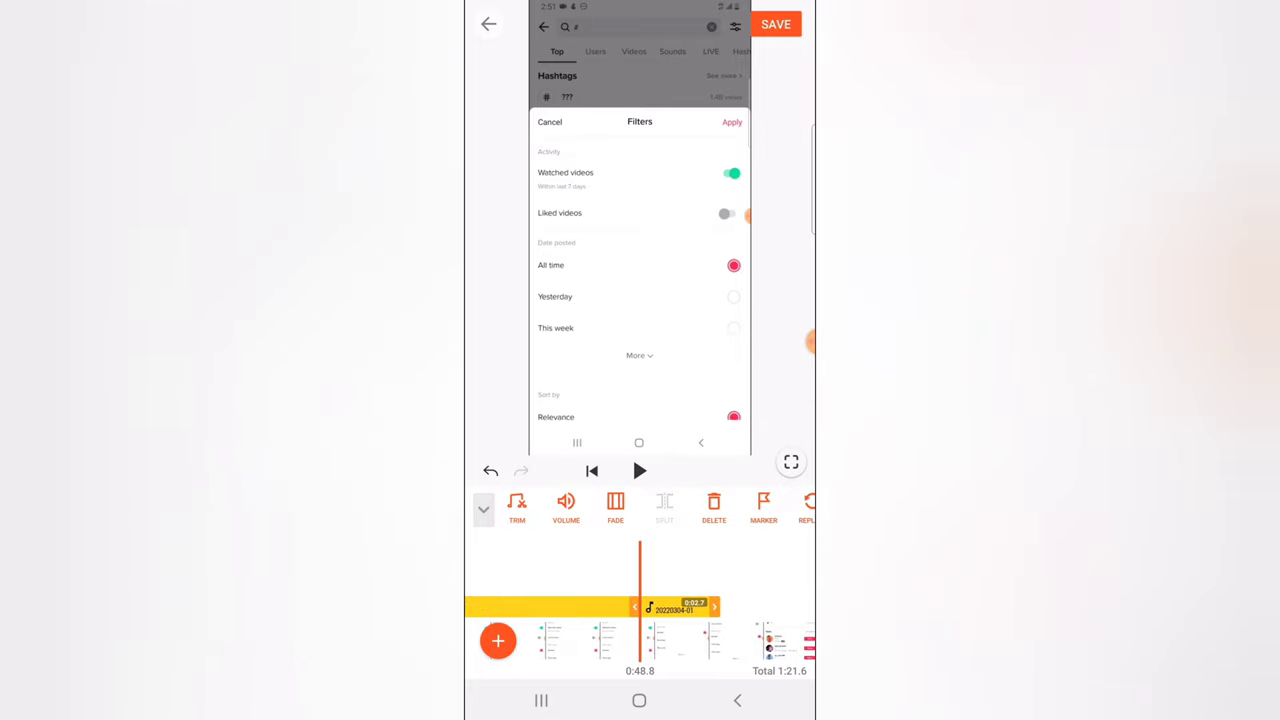
{"action": "left_click", "coordinate": [713, 505]}
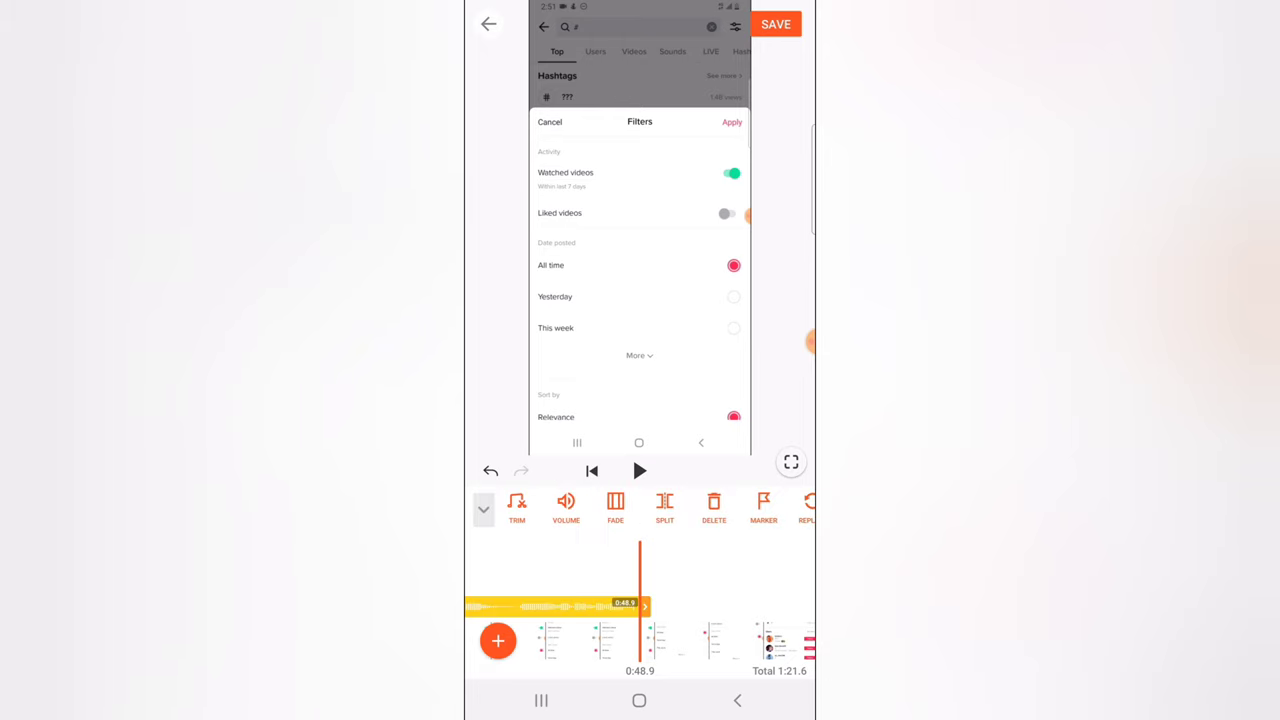
- Give the audio a 5.0-second fade-out and play it back to check
{"action": "left_click_drag", "start_coordinate": [720, 505], "coordinate": [645, 505]}
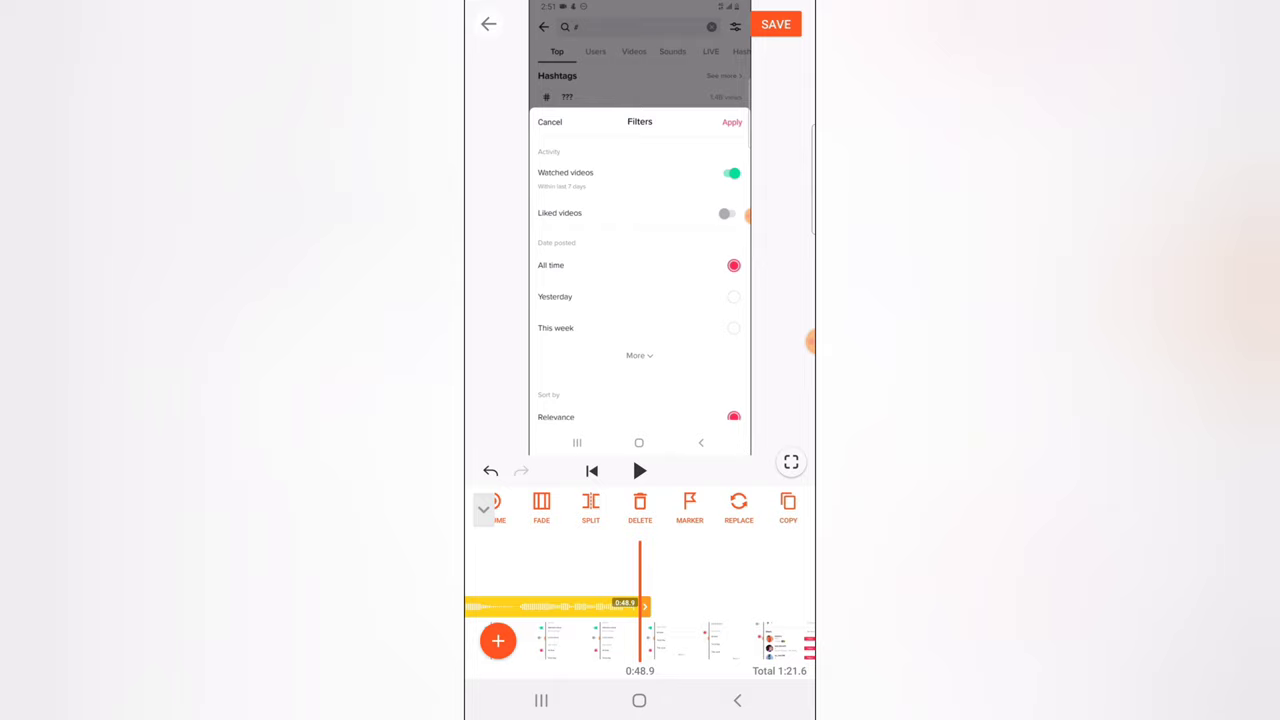
{"action": "left_click_drag", "start_coordinate": [700, 640], "coordinate": [560, 640]}
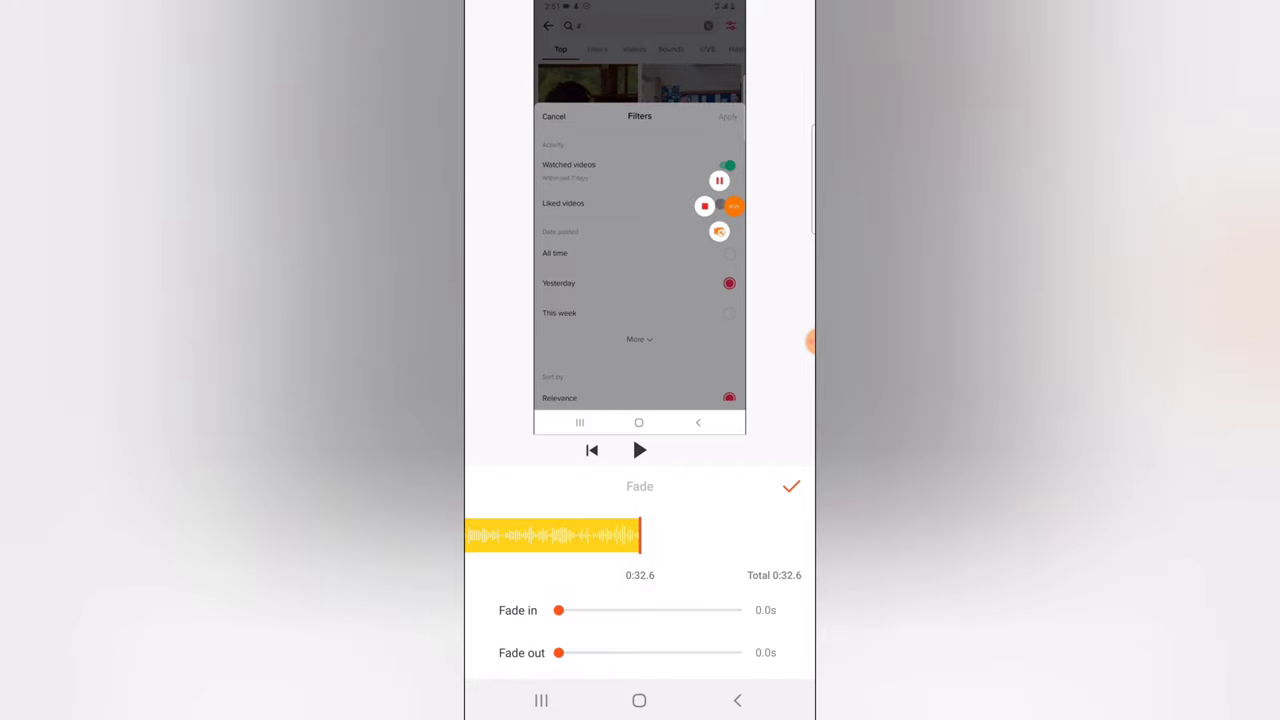
{"action": "left_click_drag", "start_coordinate": [558, 652], "coordinate": [740, 652]}
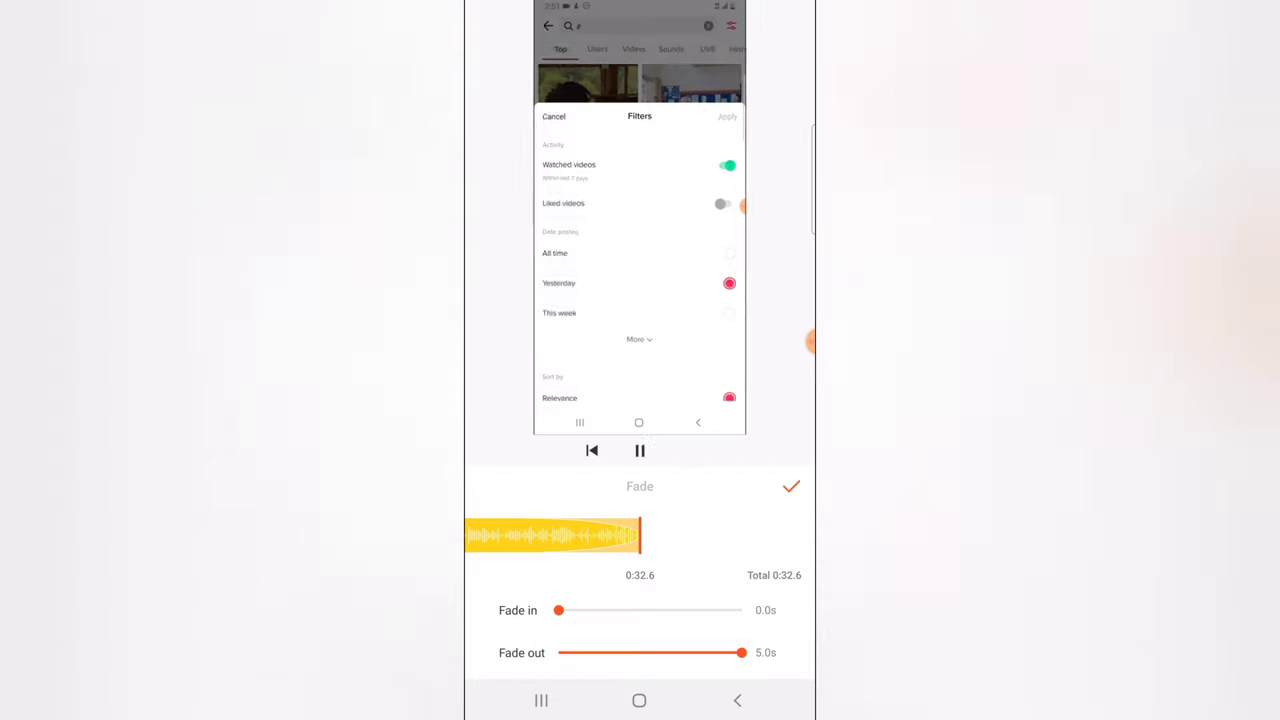
{"action": "left_click", "coordinate": [791, 486]}
{"action": "left_click", "coordinate": [640, 470]}
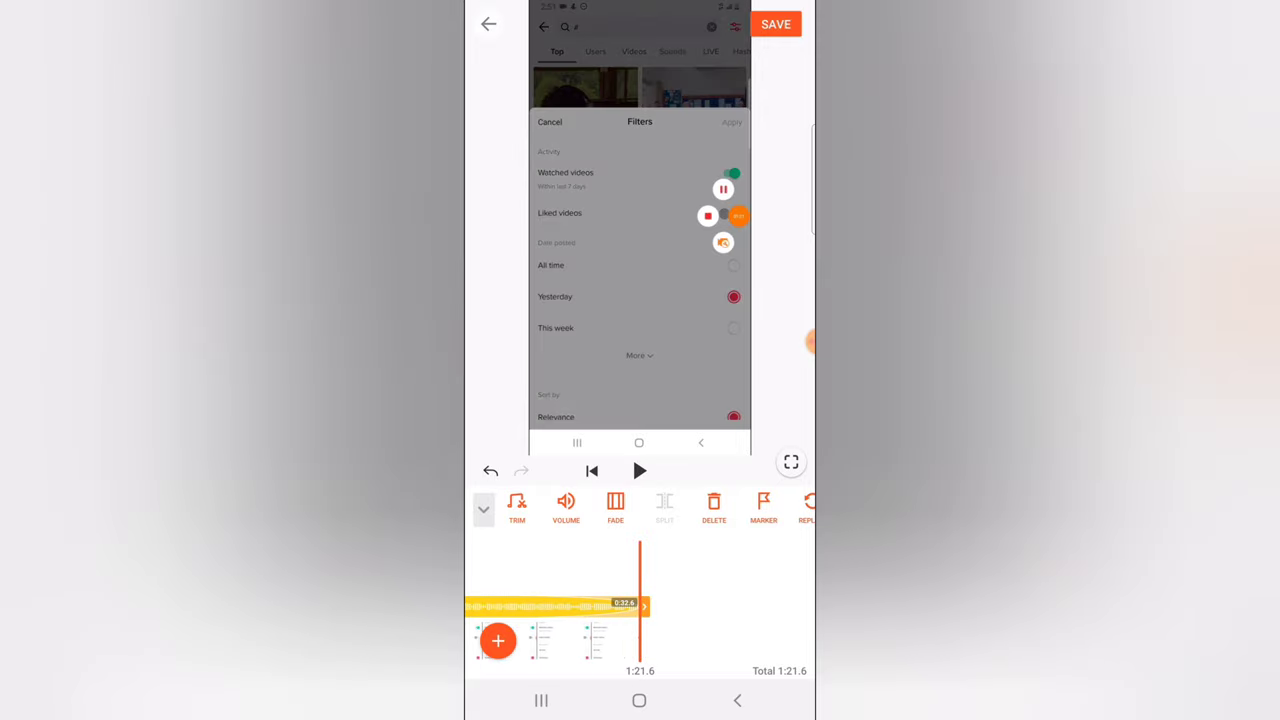
- Deselect the audio, export with SAVE, close the advert and go to the home screen
{"action": "left_click", "coordinate": [632, 456]}
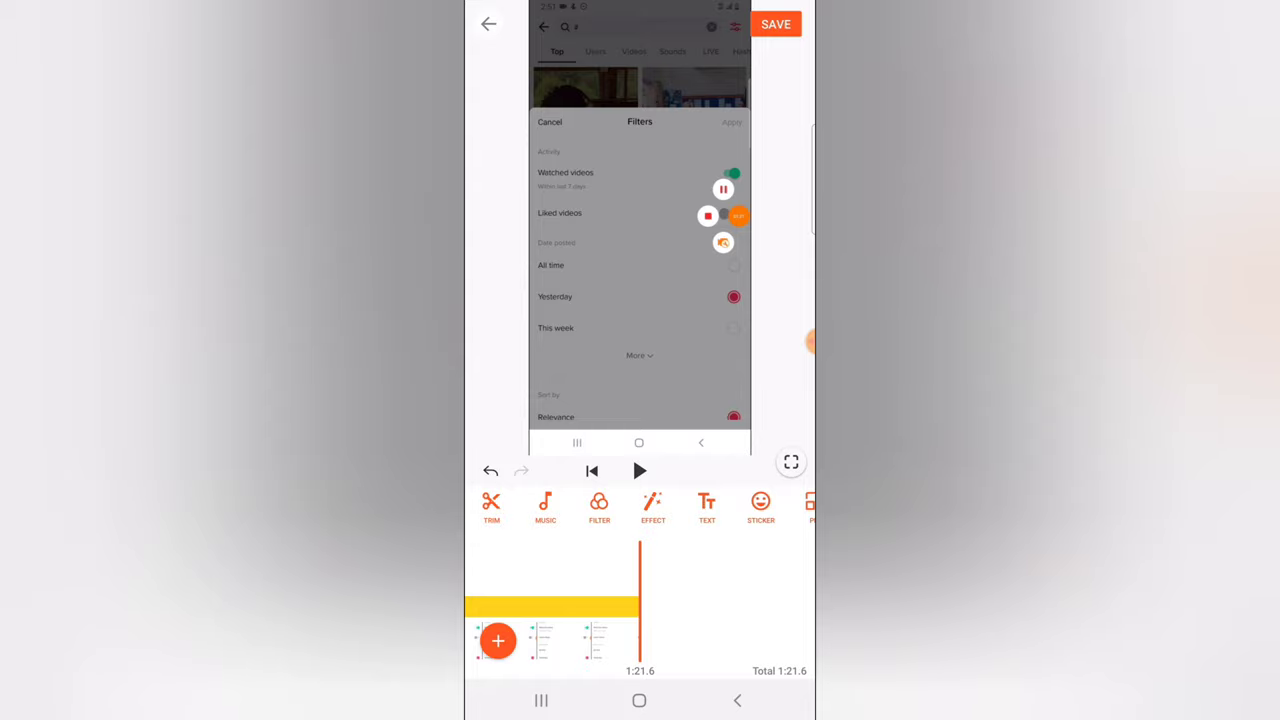
{"action": "left_click", "coordinate": [776, 24]}
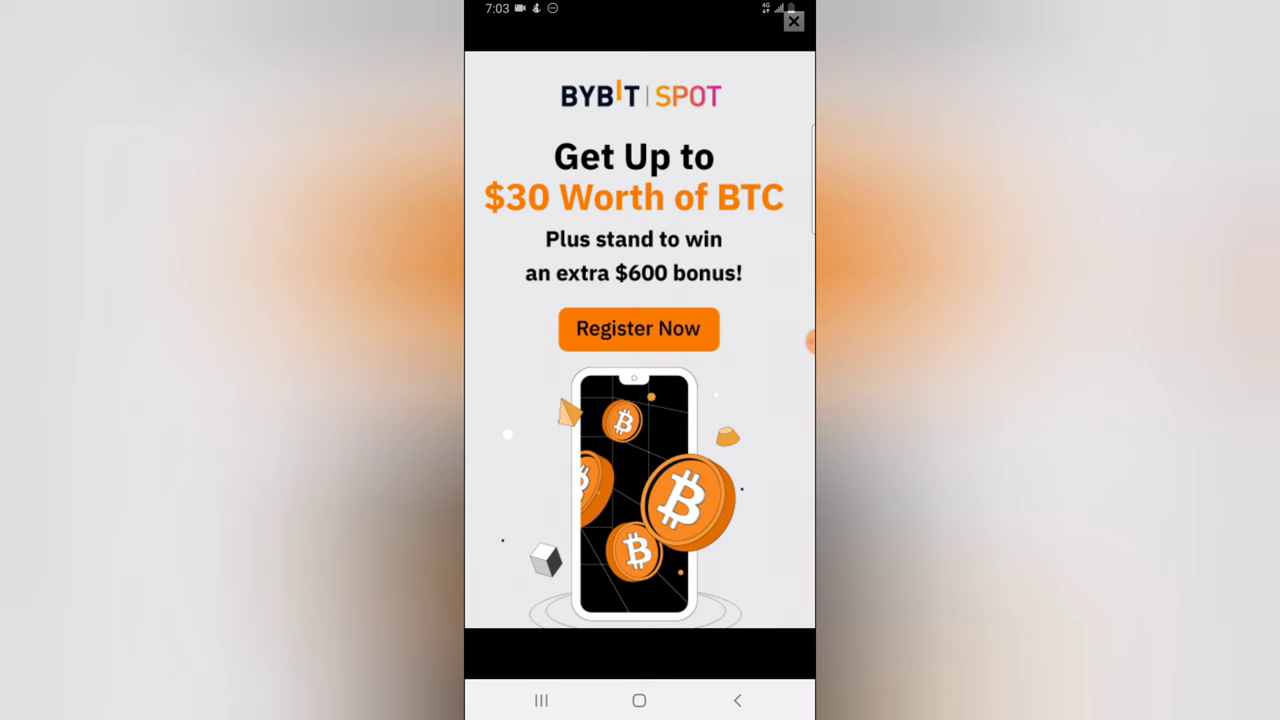
{"action": "left_click", "coordinate": [793, 21]}
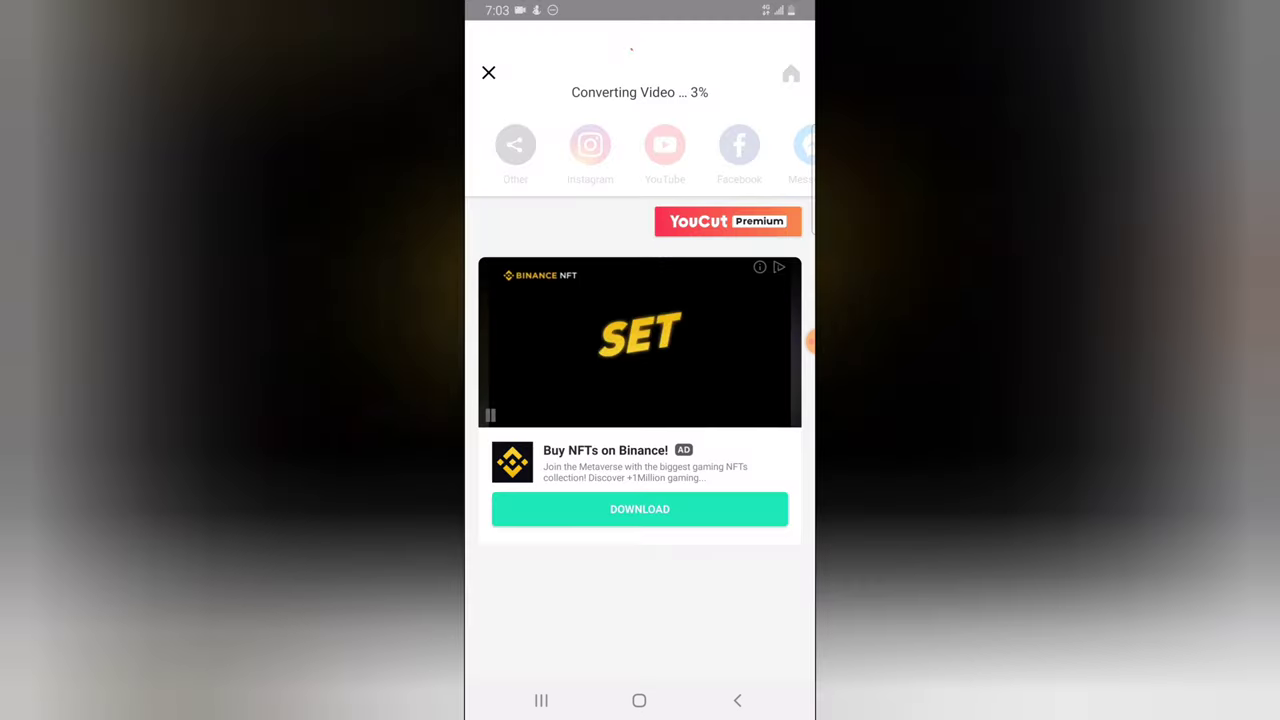
{"action": "left_click", "coordinate": [639, 700]}
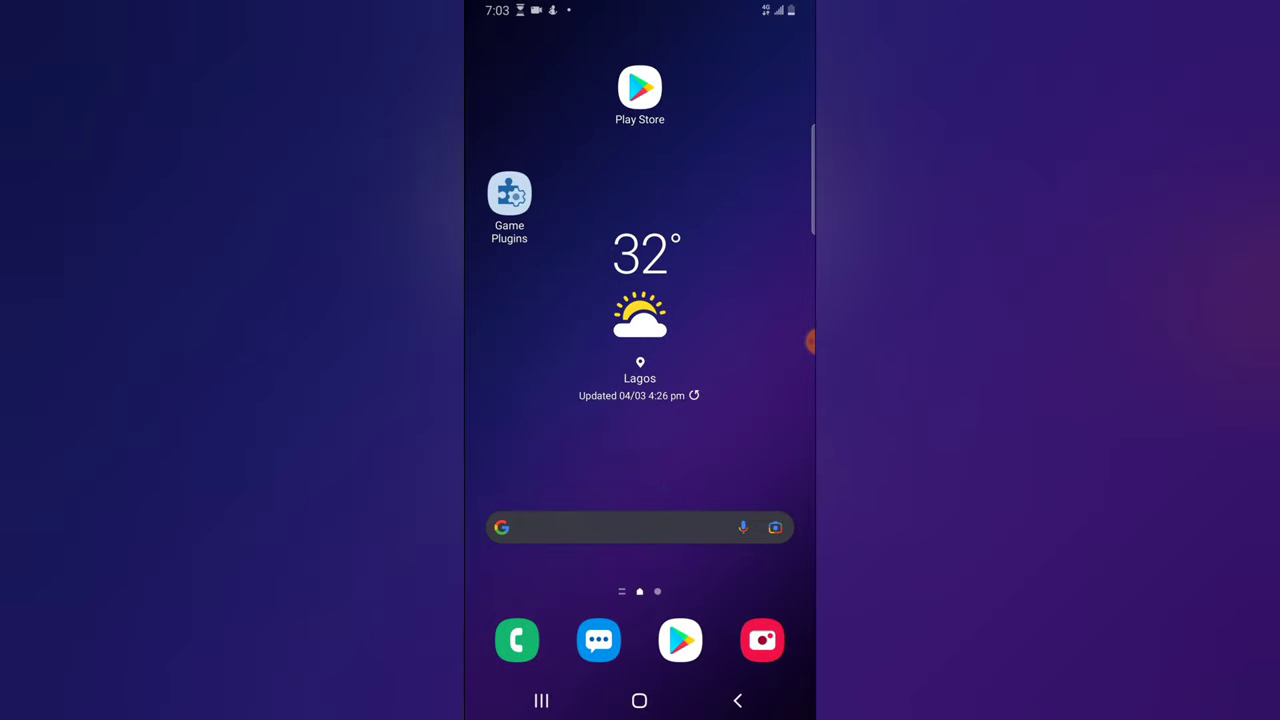